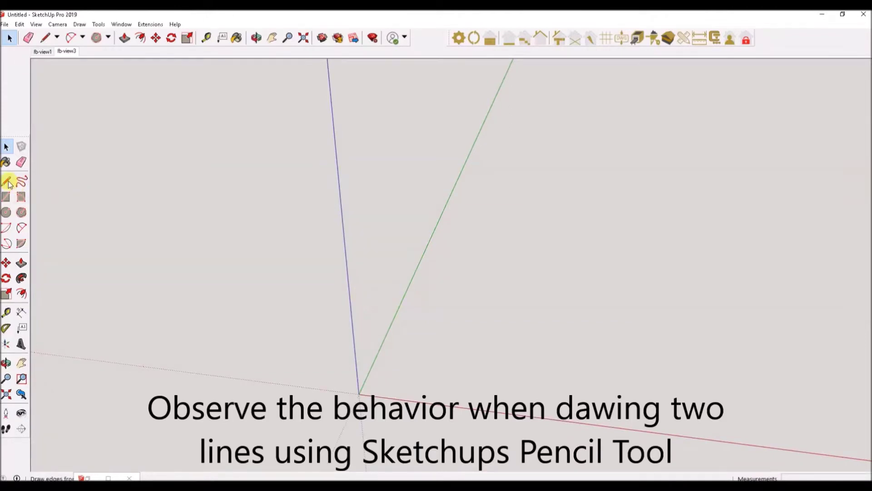
# - Start drawing a first edge with the Line tool in the new untitled model
pyautogui.click(6, 181)
# - Draw a crossbar line and a stem line from its midpoint, forming a T
pyautogui.click(438, 331)
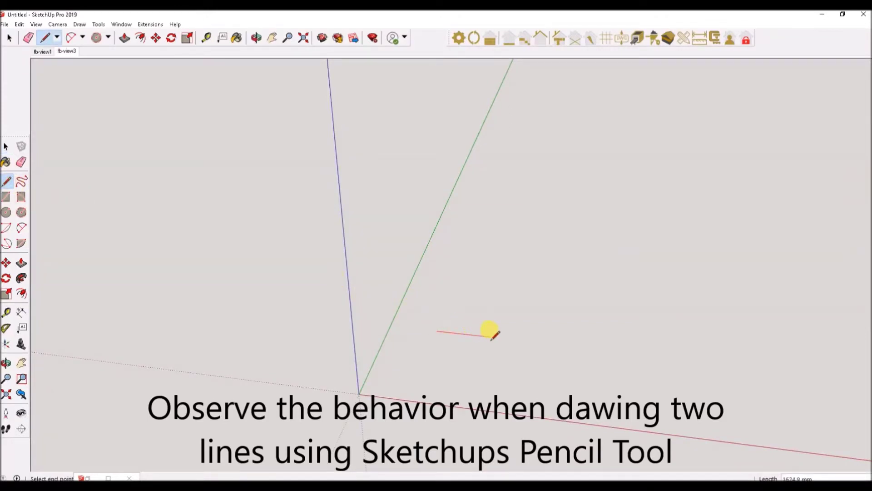
pyautogui.click(490, 336)
pyautogui.click(6, 182)
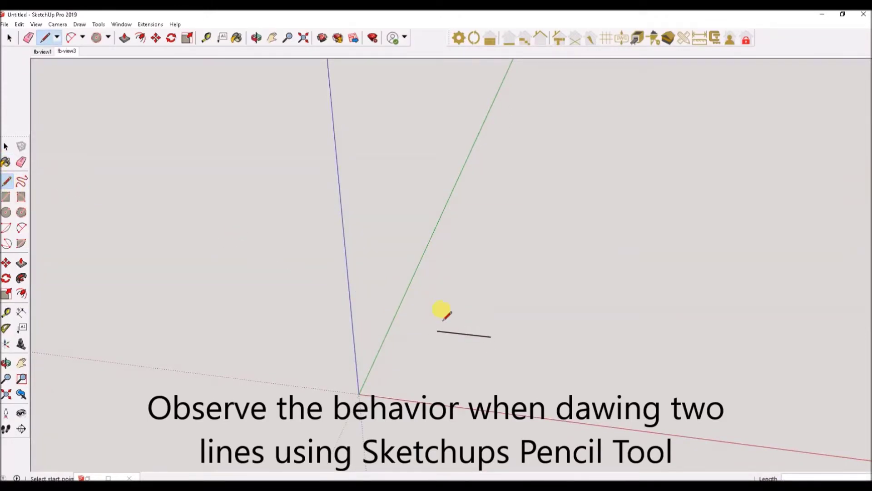
pyautogui.click(463, 334)
pyautogui.click(454, 366)
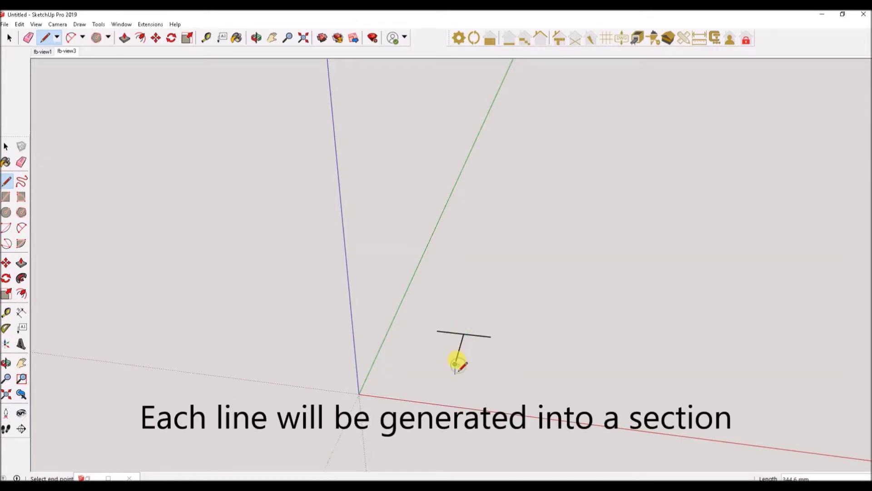
pyautogui.scroll(5, 455, 354)
# - Check the split crossbar pieces and stem, then box-select all three lines
pyautogui.click(6, 146)
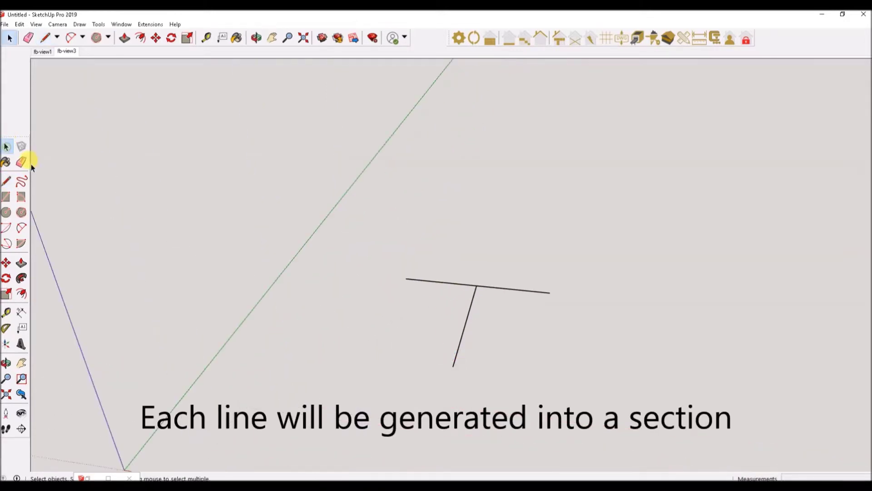
pyautogui.click(505, 291)
pyautogui.moveTo(504, 291)
pyautogui.mouseDown(button='middle')
pyautogui.moveTo(481, 308)
pyautogui.moveTo(532, 316)
pyautogui.moveTo(549, 347)
pyautogui.moveTo(457, 277)
pyautogui.moveTo(473, 261)
pyautogui.mouseUp(button='middle')
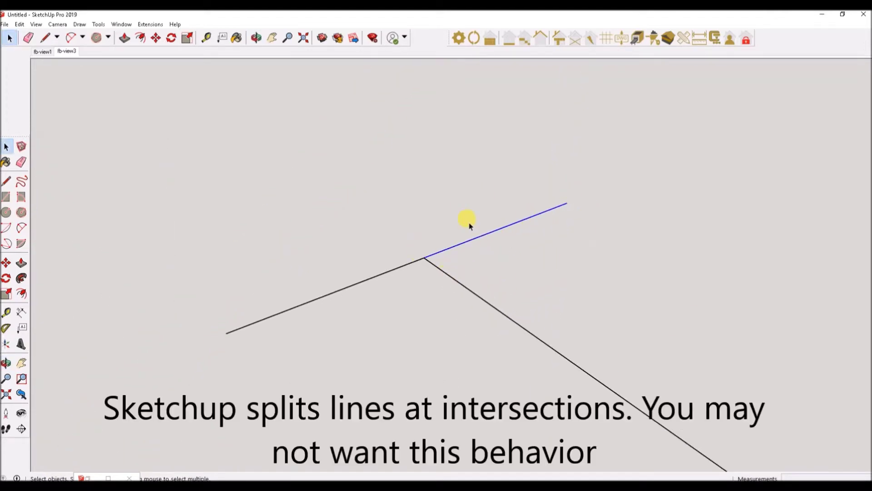
pyautogui.moveTo(468, 220); pyautogui.dragTo(436, 228, button='middle')
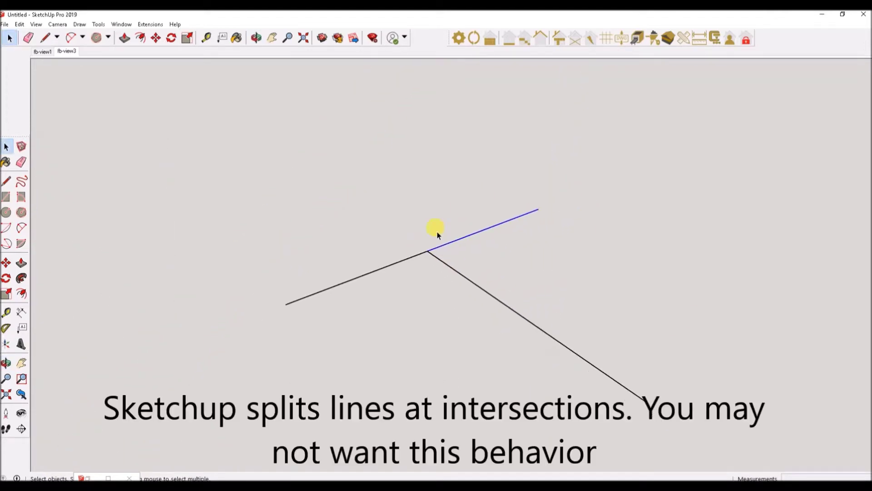
pyautogui.click(401, 261)
pyautogui.click(476, 284)
pyautogui.moveTo(473, 308); pyautogui.dragTo(405, 263, button='middle')
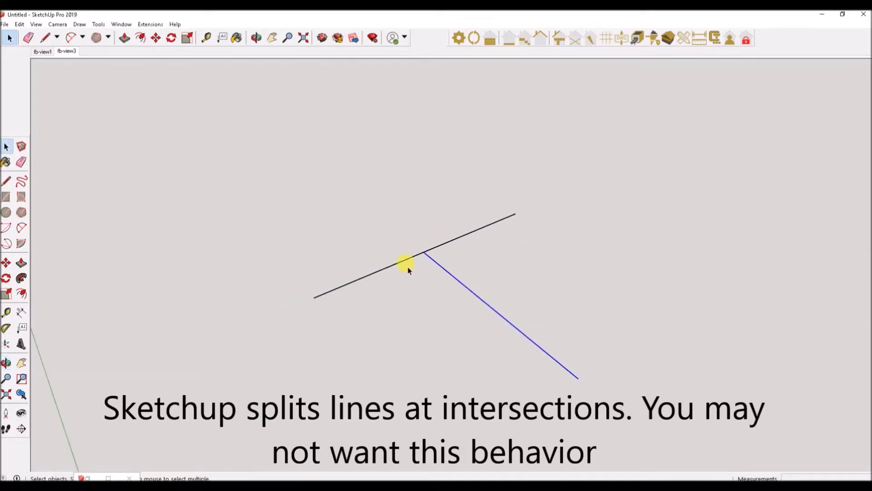
pyautogui.moveTo(273, 146); pyautogui.dragTo(629, 398)
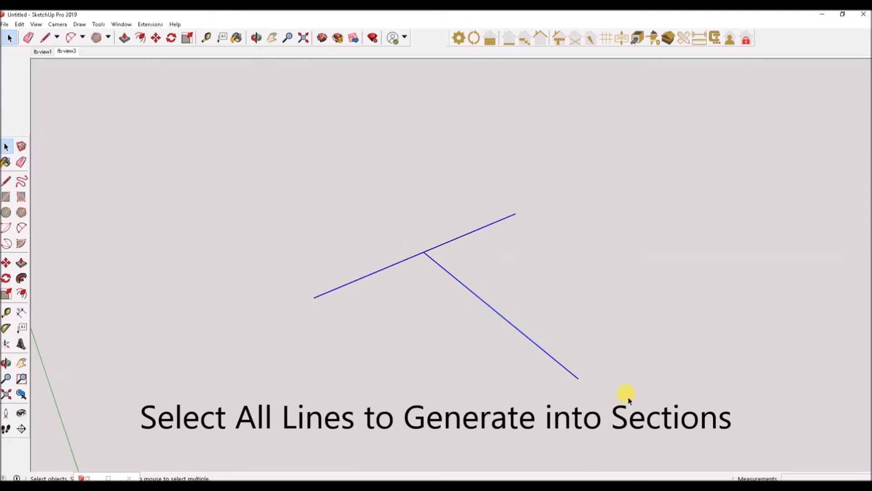
# - Generate rectangular profile sections from the selected lines with FrameBuilder Free Tools
pyautogui.click(562, 42)
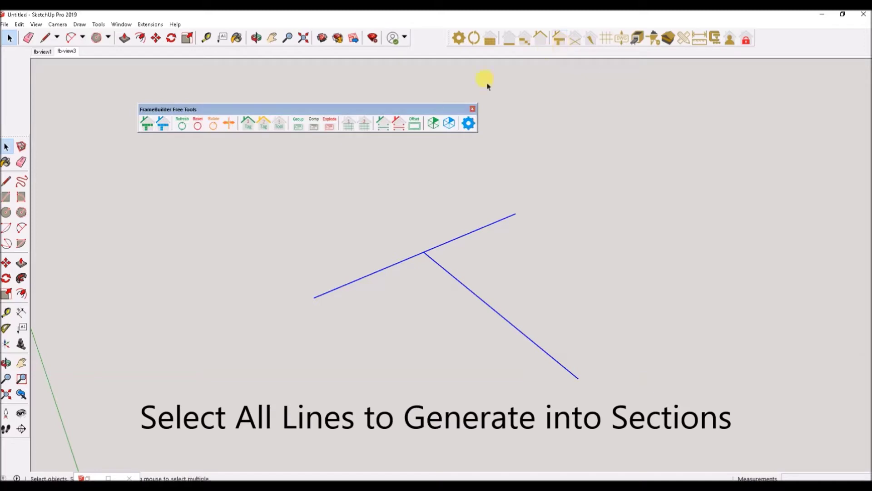
pyautogui.click(365, 125)
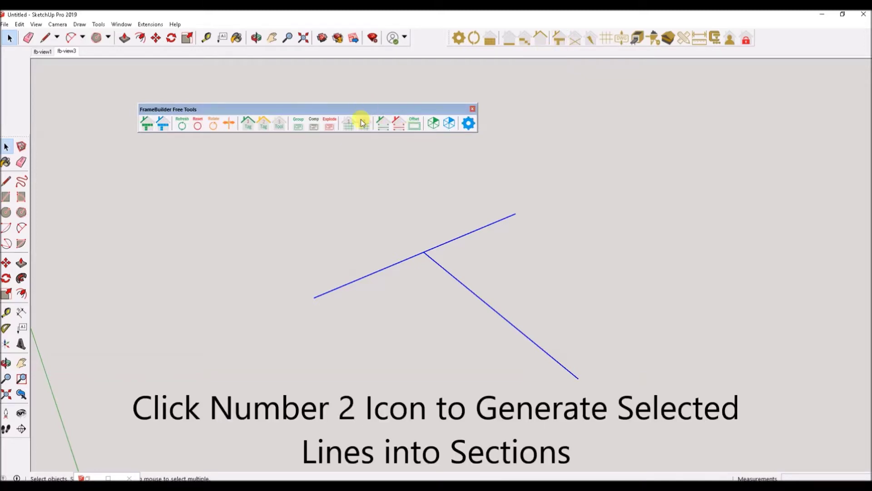
pyautogui.click(363, 122)
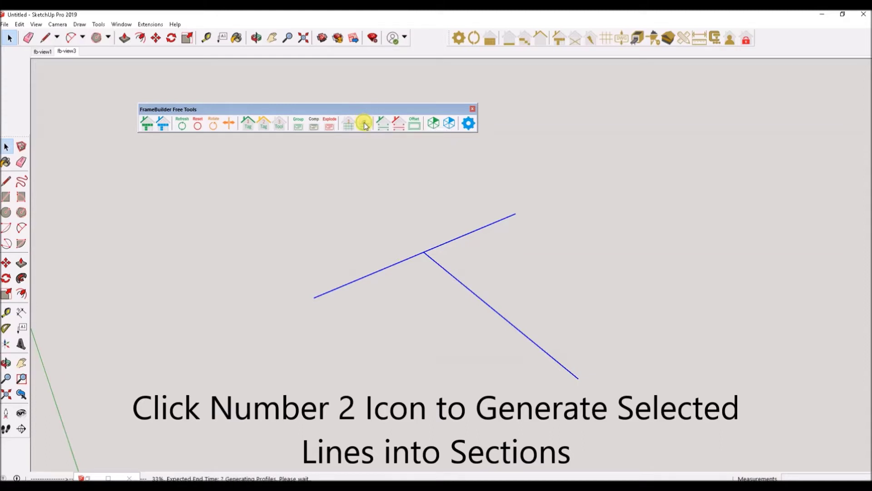
pyautogui.moveTo(401, 217); pyautogui.dragTo(444, 288, button='middle')
pyautogui.scroll(6, 418, 246)
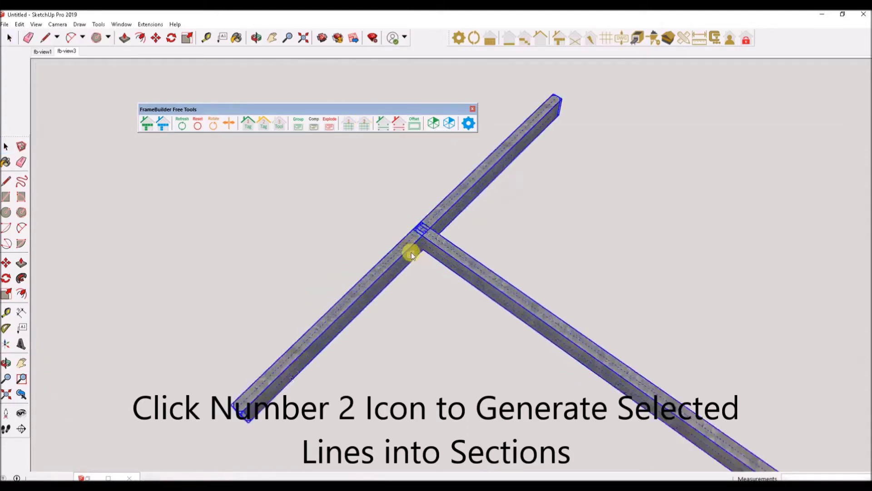
# - Select the upper beam and move it off the T-junction
pyautogui.click(6, 147)
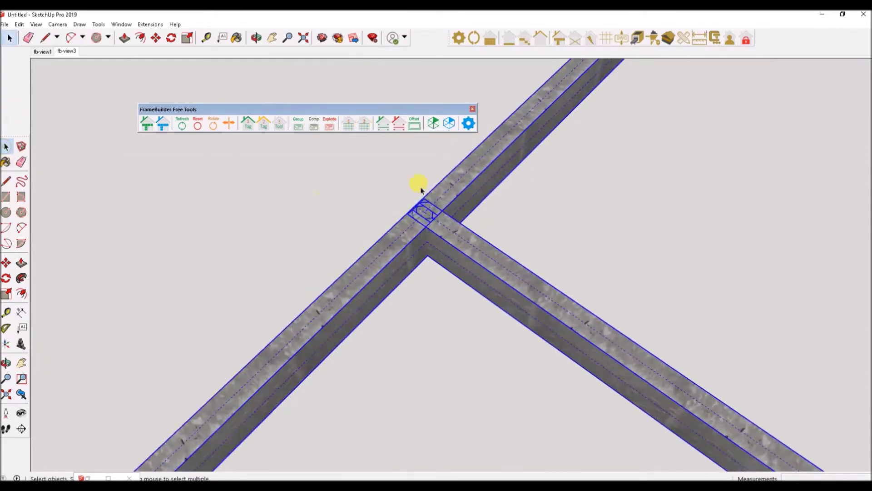
pyautogui.scroll(3, 434, 200)
pyautogui.moveTo(429, 223); pyautogui.dragTo(504, 189, button='middle')
pyautogui.click(492, 184)
pyautogui.scroll(-6, 492, 184)
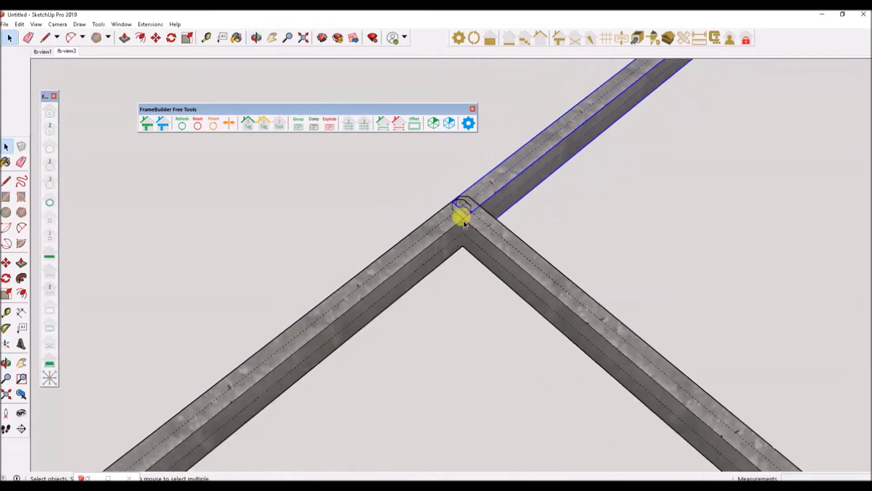
pyautogui.click(493, 231)
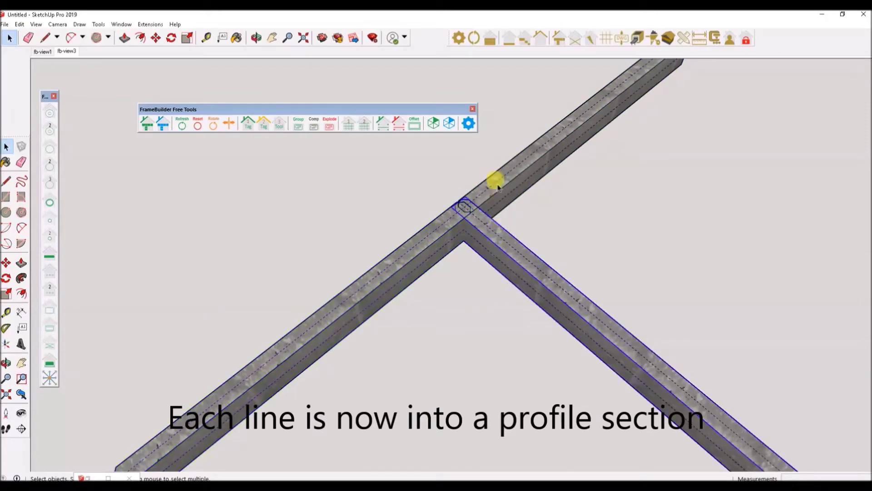
pyautogui.click(498, 182)
pyautogui.click(6, 262)
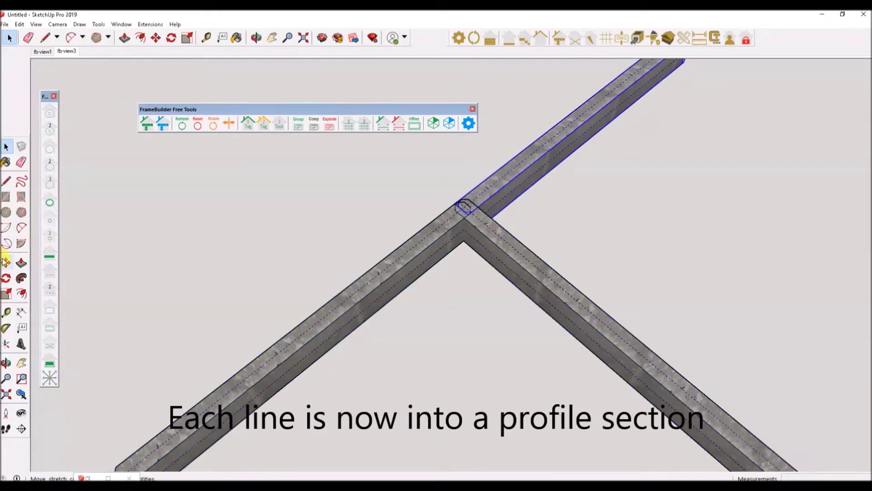
pyautogui.moveTo(515, 169); pyautogui.dragTo(551, 171)
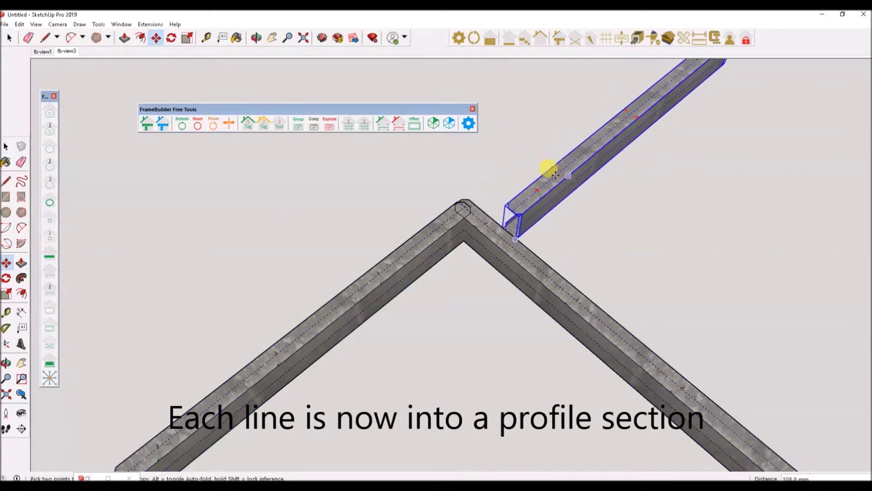
pyautogui.click(6, 145)
pyautogui.scroll(-5, 529, 195)
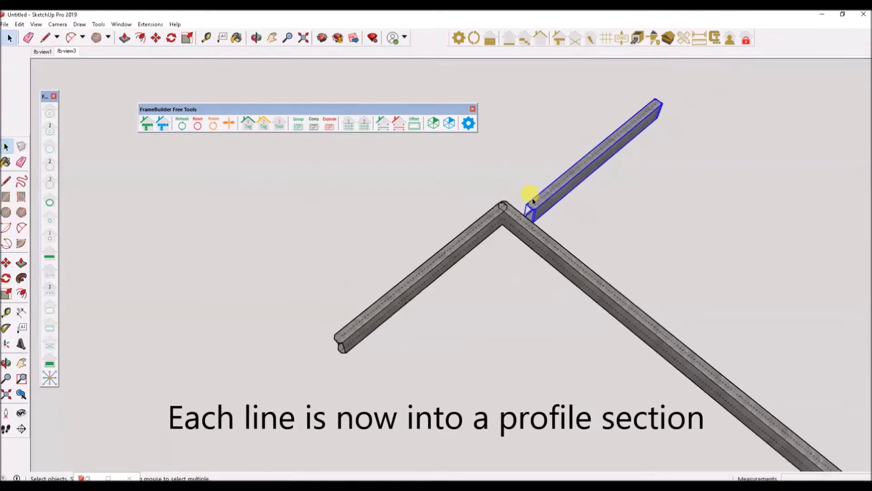
# - Undo the beam move and the sections, then delete the stem edge
pyautogui.hotkey('ctrl', 'z')
pyautogui.scroll(-2, 509, 232)
pyautogui.hotkey('ctrl', 'z')
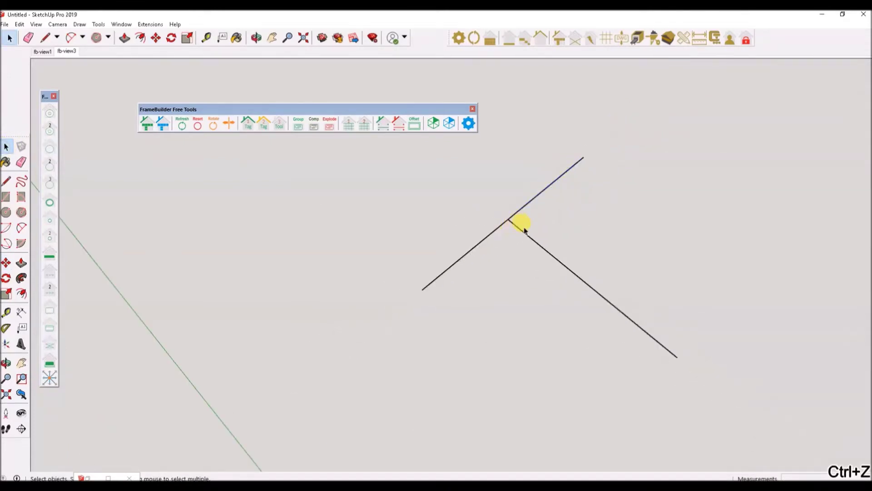
pyautogui.click(525, 235)
pyautogui.press('Delete')
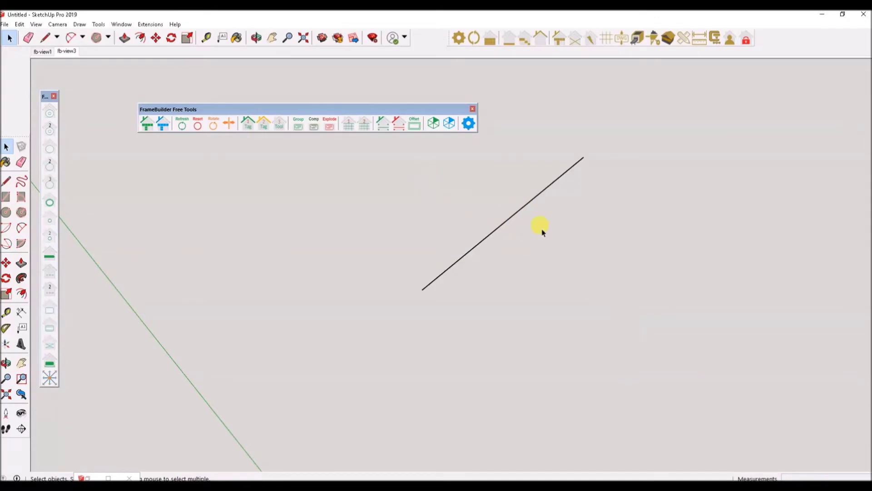
# - Retrace the stem from the crossbar midpoint with center offset and select both lines
pyautogui.click(348, 124)
pyautogui.click(255, 374)
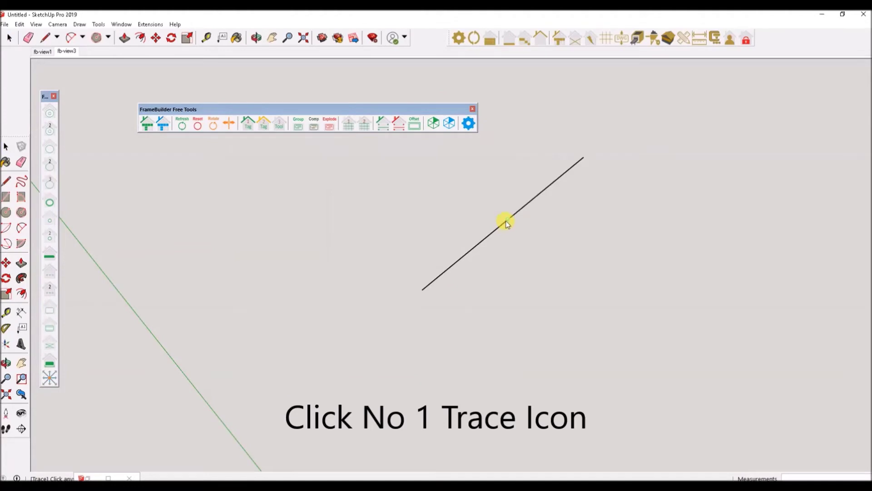
pyautogui.click(508, 221)
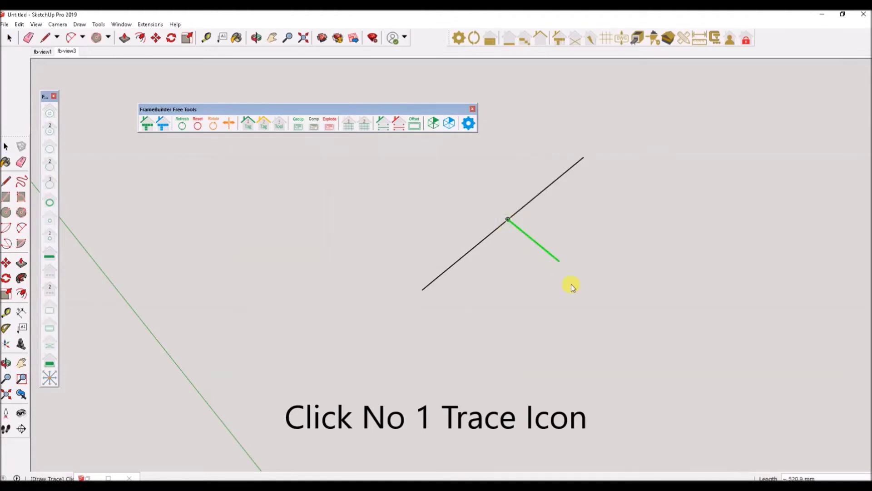
pyautogui.click(630, 319)
pyautogui.press('space')
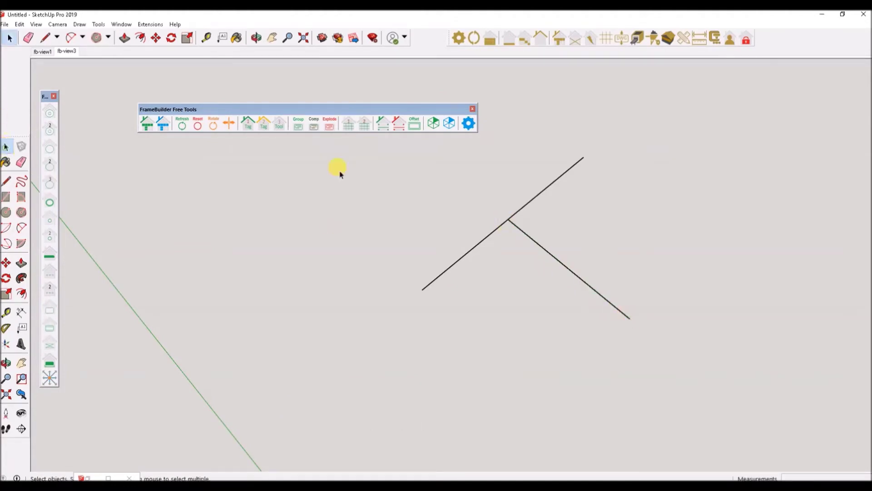
pyautogui.moveTo(429, 102); pyautogui.dragTo(672, 379)
pyautogui.click(509, 222)
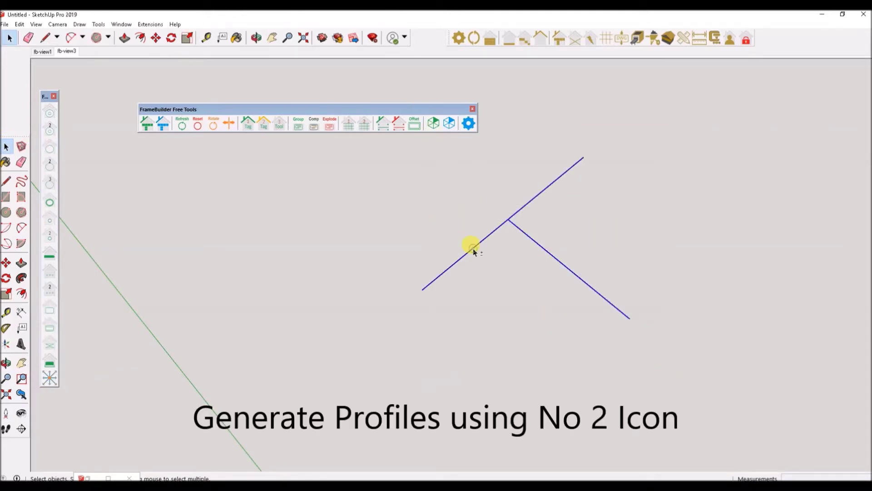
# - Generate framed profiles from the three lines with FrameBuilder's No 2 tool
pyautogui.click(366, 125)
pyautogui.scroll(4, 502, 230)
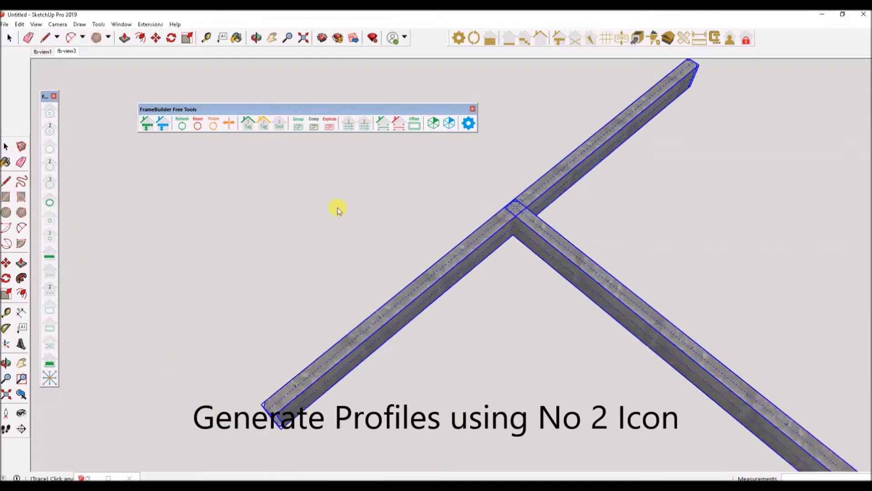
pyautogui.click(6, 146)
pyautogui.moveTo(487, 179); pyautogui.dragTo(452, 220, button='middle')
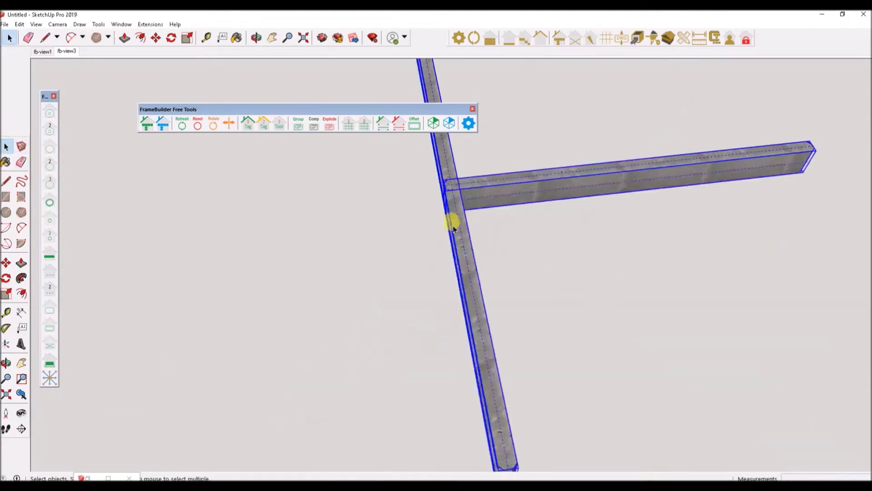
pyautogui.scroll(5, 450, 179)
pyautogui.moveTo(589, 196); pyautogui.dragTo(395, 224, button='middle')
pyautogui.scroll(-5, 510, 210)
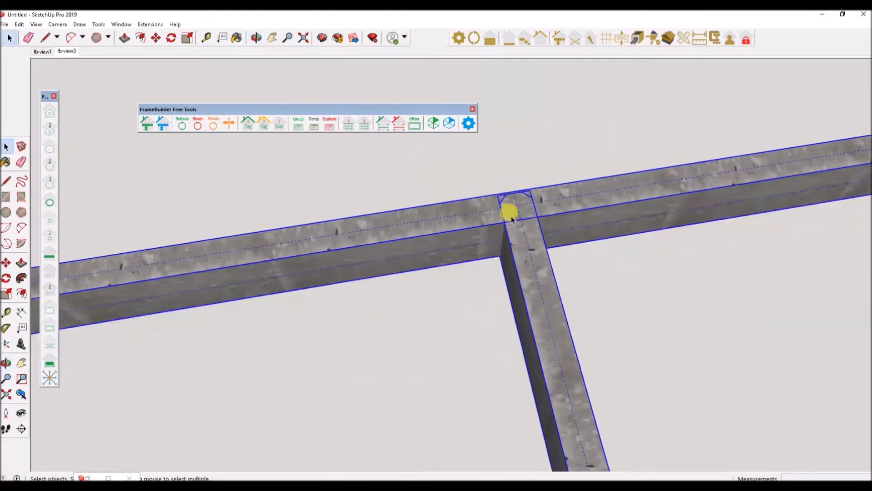
# - Select only the vertical beam and move it away from the horizontal beam
pyautogui.click(522, 255)
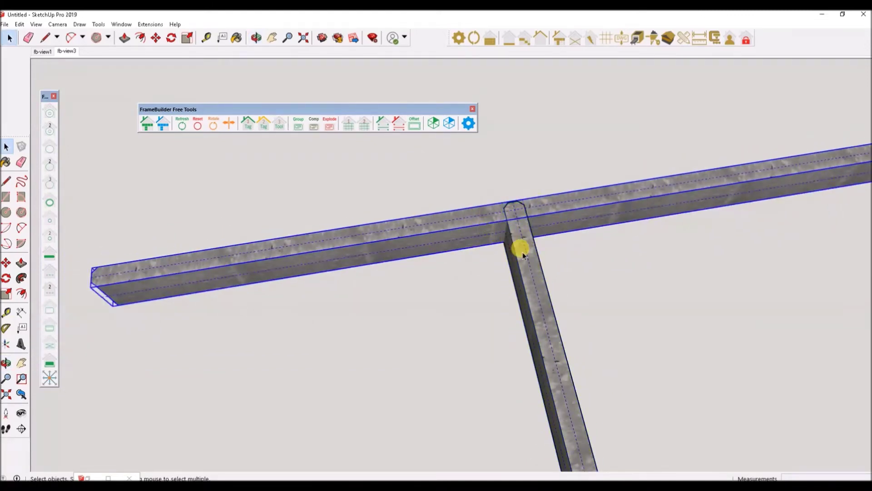
pyautogui.click(515, 257)
pyautogui.click(6, 262)
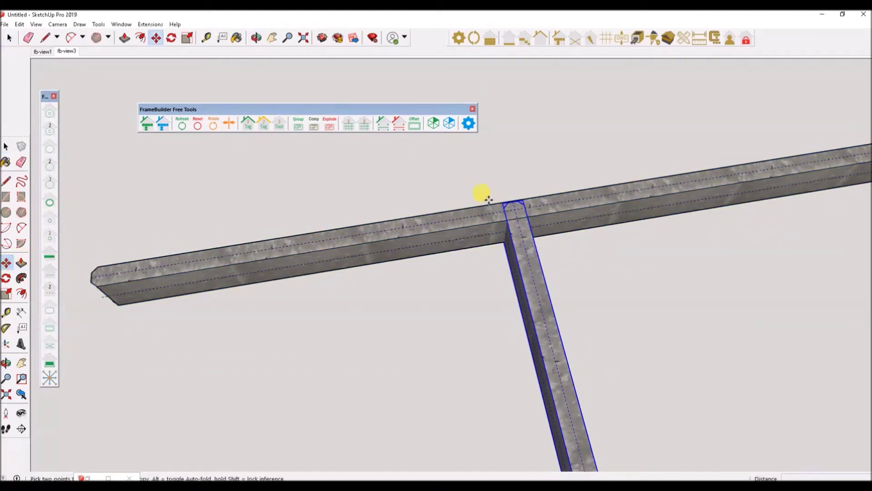
pyautogui.moveTo(527, 246)
pyautogui.mouseDown()
pyautogui.moveTo(578, 299)
pyautogui.moveTo(557, 312)
pyautogui.moveTo(557, 263)
pyautogui.moveTo(544, 246)
pyautogui.moveTo(544, 356)
pyautogui.mouseUp()
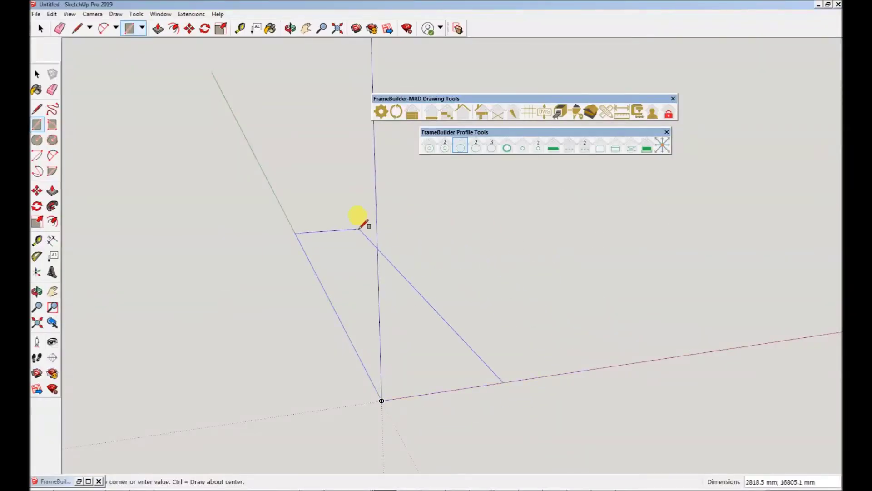
# - Draw a 1500 × 1500 mm rectangle from the origin
pyautogui.click(37, 141)
pyautogui.click(37, 124)
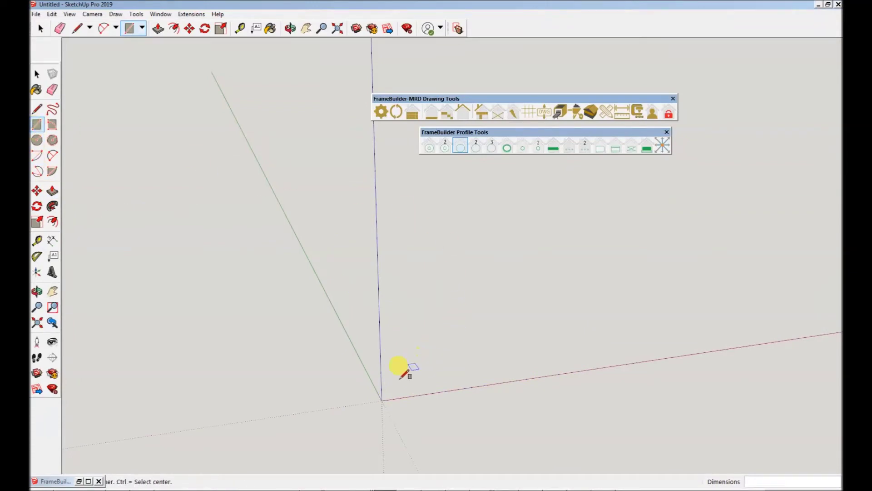
pyautogui.click(381, 399)
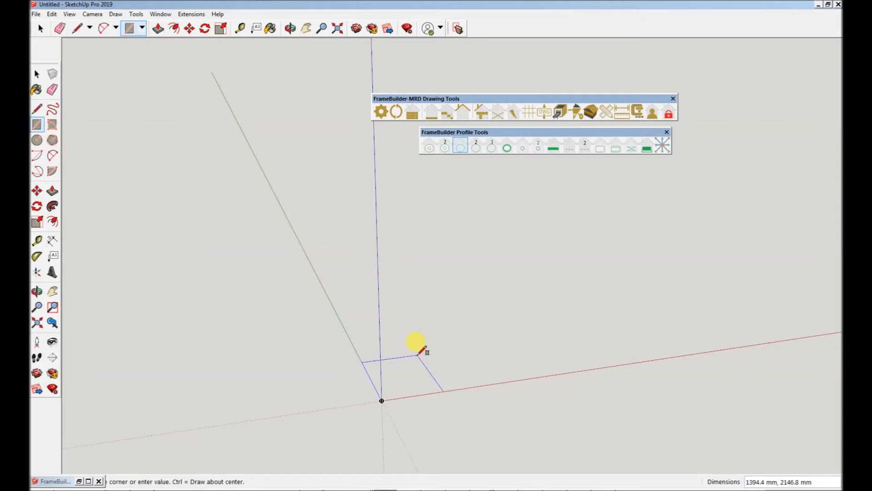
pyautogui.write('1500,1500')
pyautogui.press('Return')
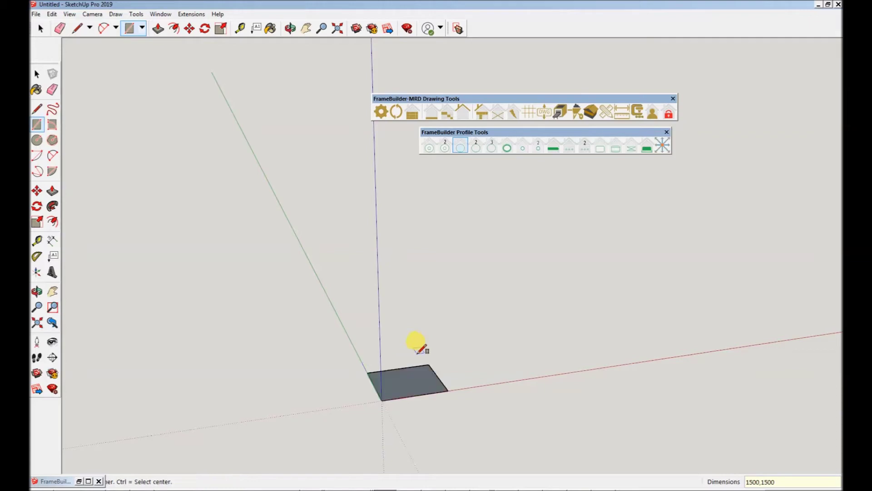
pyautogui.scroll(5, 382, 391)
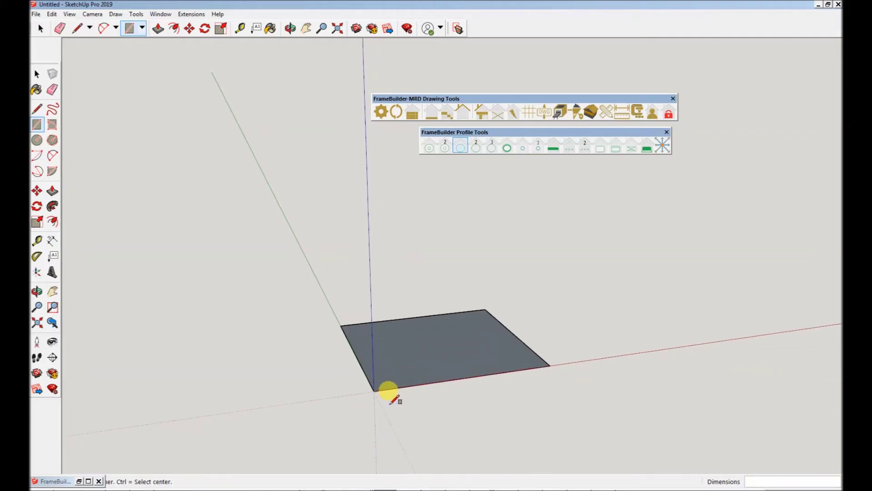
pyautogui.moveTo(389, 391)
pyautogui.mouseDown(button='middle')
pyautogui.moveTo(486, 454)
pyautogui.moveTo(467, 389)
pyautogui.moveTo(363, 295)
pyautogui.mouseUp(button='middle')
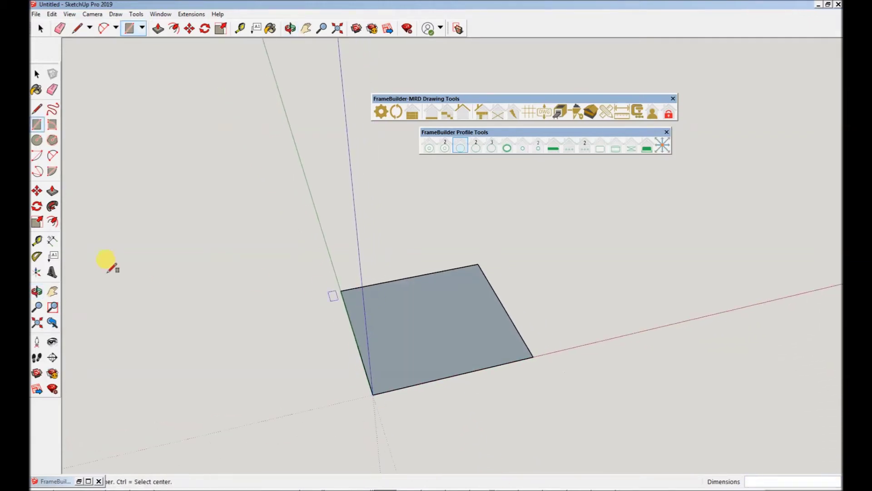
# - Dimension the rectangle's left and top edges, each reading 1500.0 mm
pyautogui.click(37, 241)
pyautogui.click(53, 240)
pyautogui.click(341, 291)
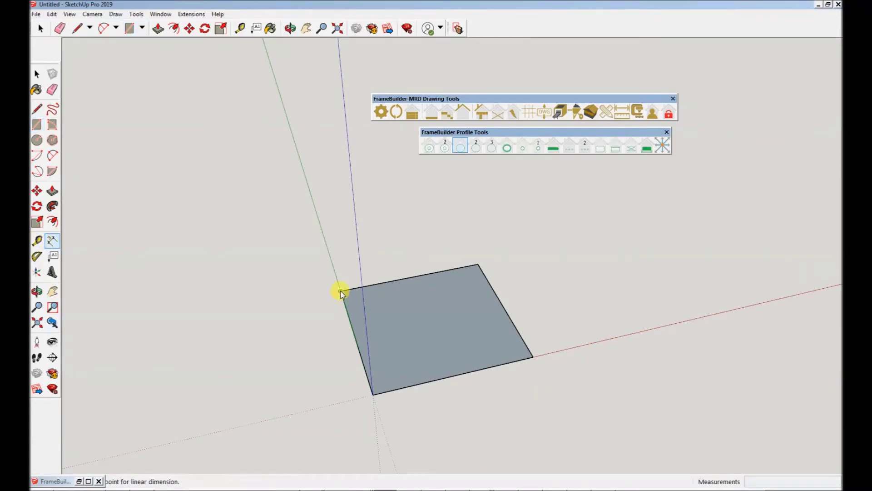
pyautogui.click(371, 394)
pyautogui.click(337, 394)
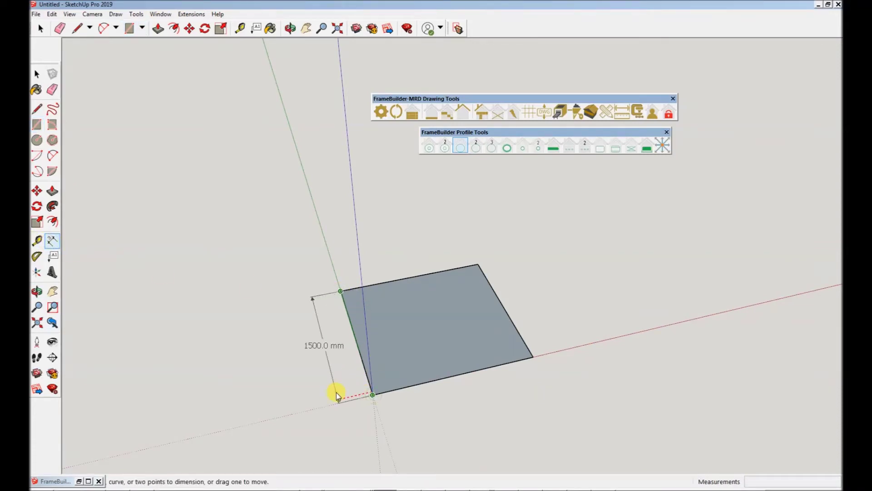
pyautogui.click(341, 291)
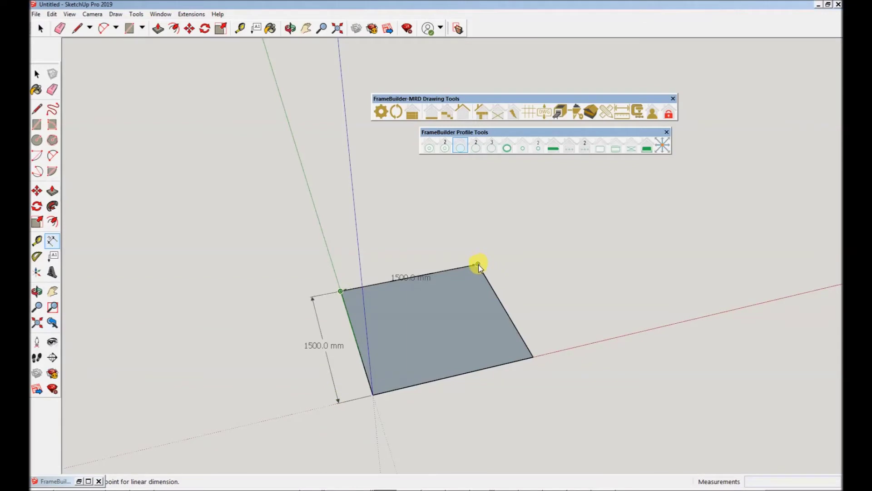
pyautogui.click(478, 264)
pyautogui.click(461, 233)
pyautogui.moveTo(477, 312); pyautogui.dragTo(285, 351, button='middle')
pyautogui.click(37, 73)
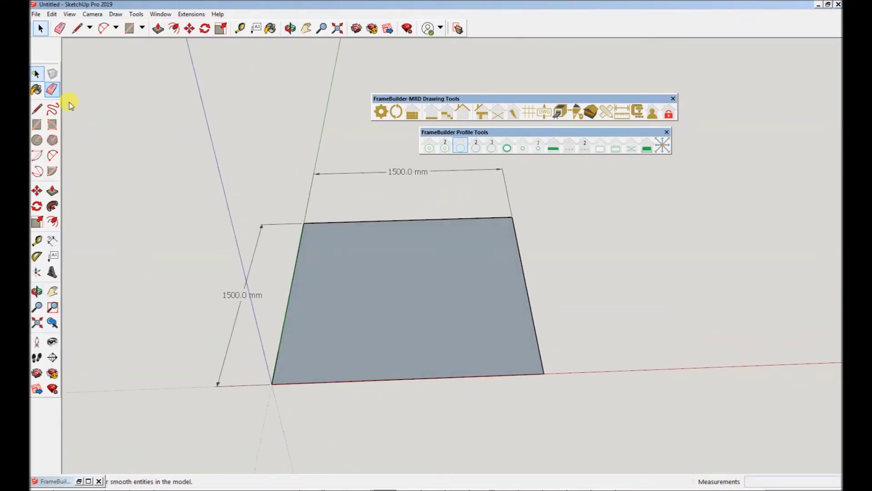
# - Close FrameBuilder Profile Tools and bring up the FrameBuilder Free Tools set
pyautogui.moveTo(332, 258); pyautogui.dragTo(357, 312, button='middle')
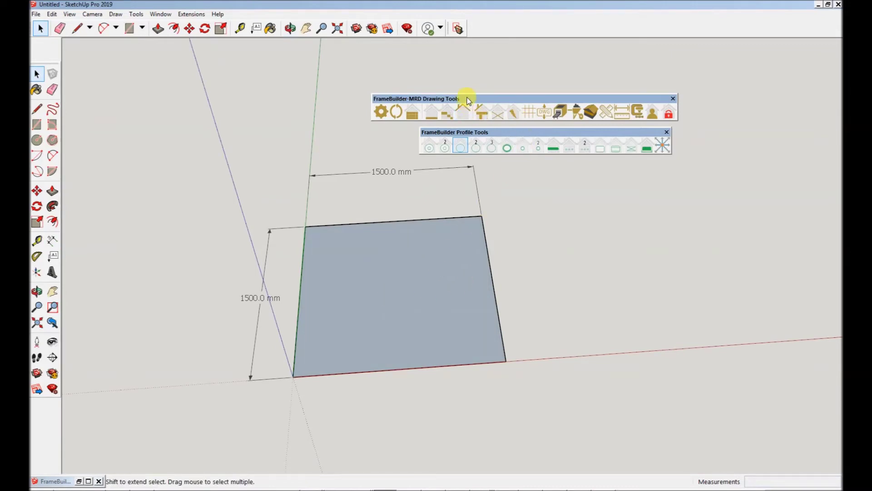
pyautogui.moveTo(468, 100); pyautogui.dragTo(340, 66)
pyautogui.click(667, 132)
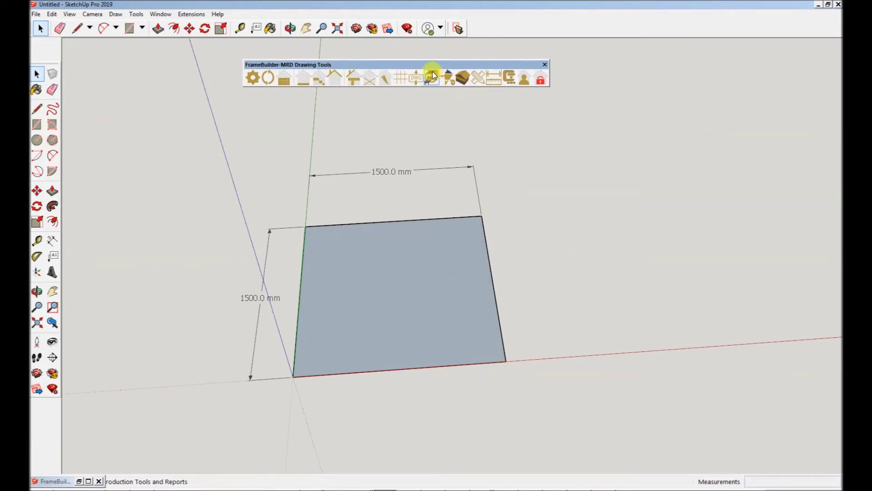
pyautogui.click(353, 79)
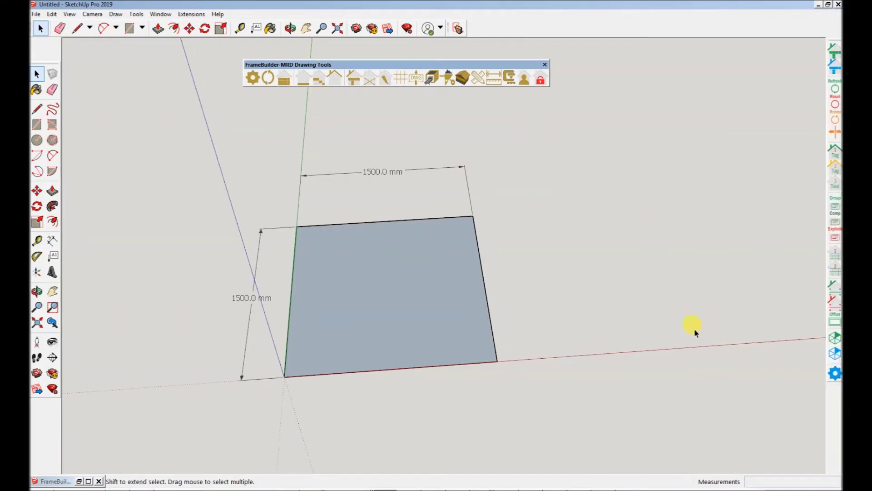
# - Place a 750 mm guide and trace a center-offset line along it from top to bottom
pyautogui.click(38, 242)
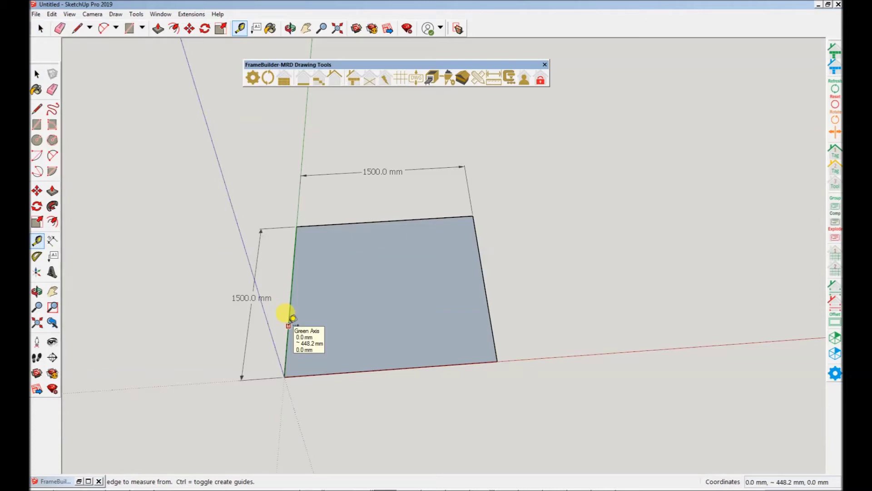
pyautogui.click(289, 326)
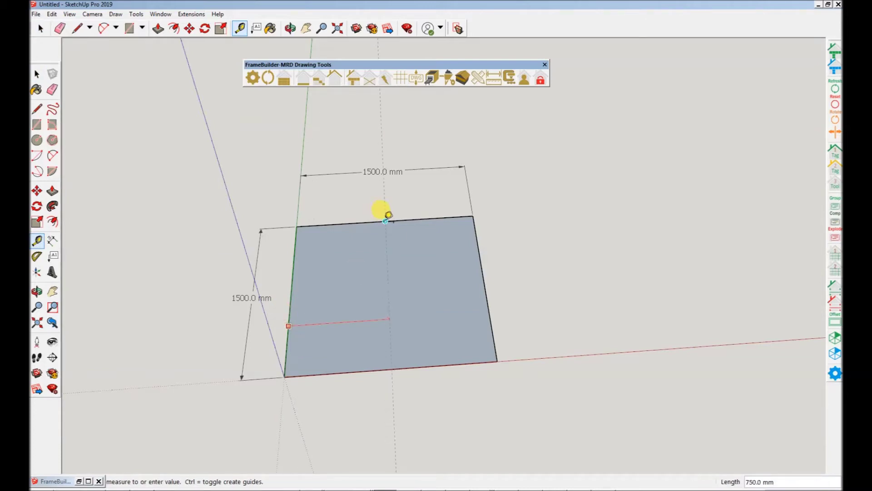
pyautogui.click(386, 221)
pyautogui.click(835, 254)
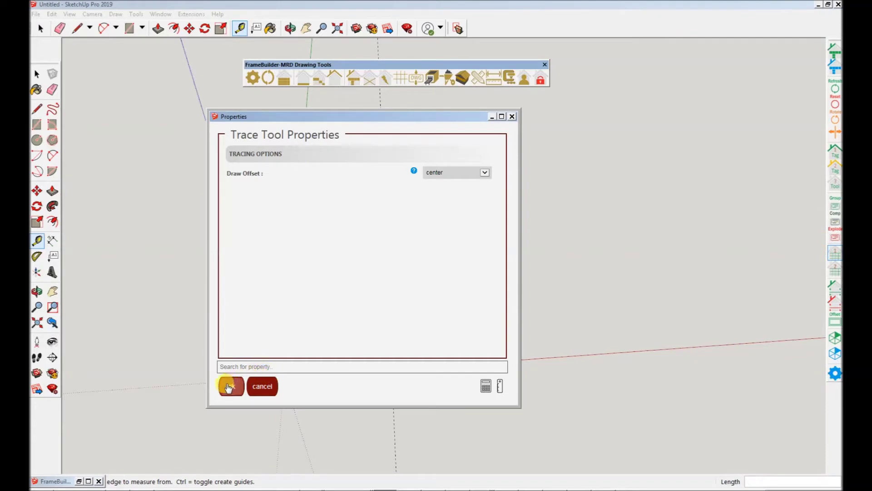
pyautogui.click(229, 386)
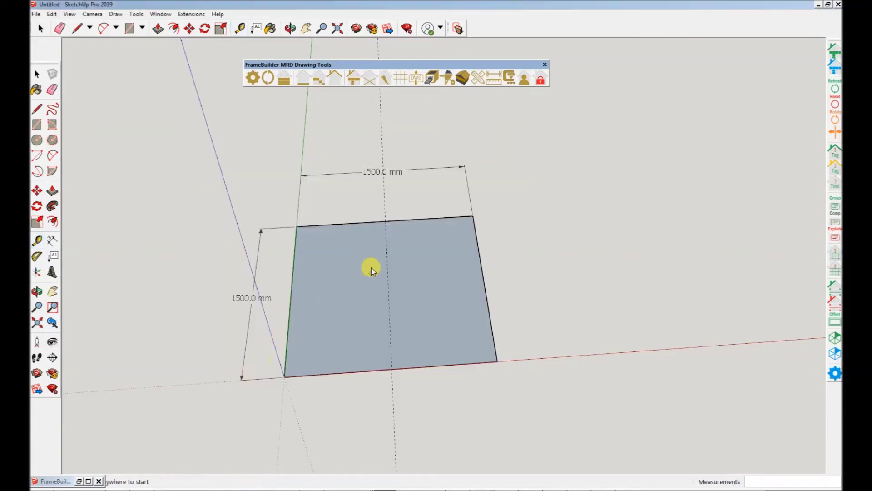
pyautogui.click(385, 222)
pyautogui.click(393, 368)
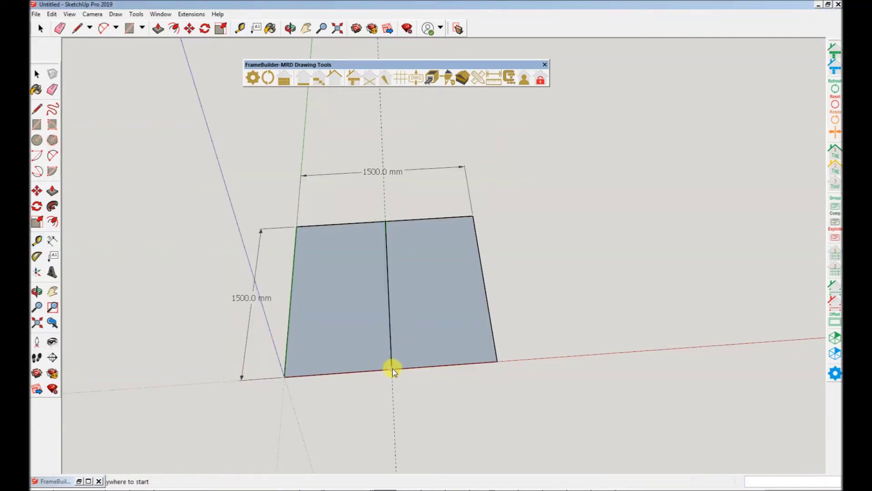
pyautogui.moveTo(421, 362)
pyautogui.mouseDown(button='middle')
pyautogui.moveTo(265, 360)
pyautogui.moveTo(487, 361)
pyautogui.mouseUp(button='middle')
# - Place guides at the quarter points, 750/2 mm into each half of the panel
pyautogui.scroll(2, 400, 408)
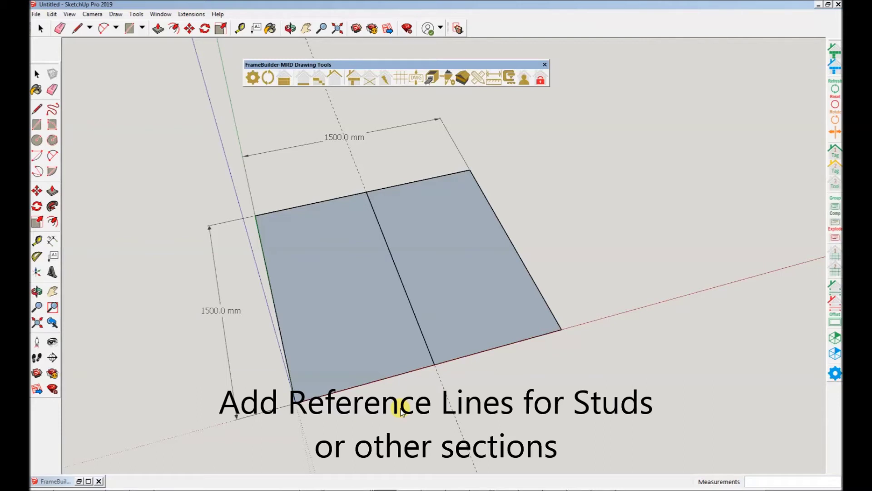
pyautogui.click(37, 241)
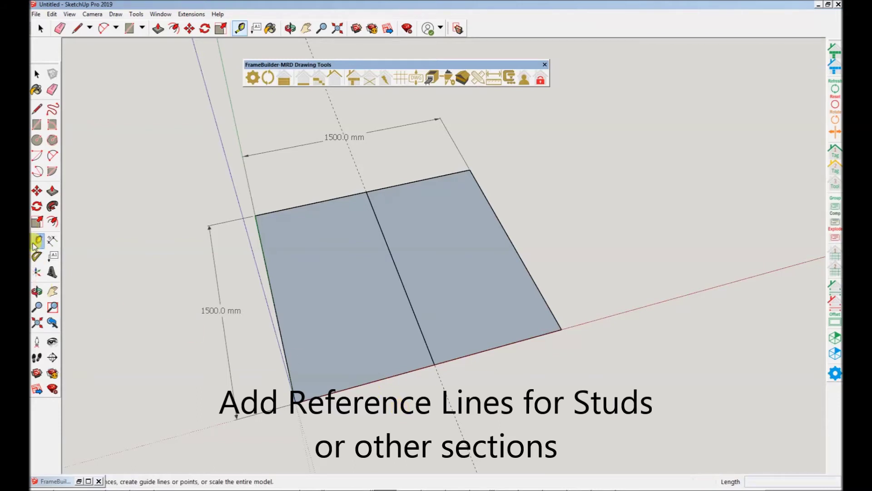
pyautogui.click(284, 321)
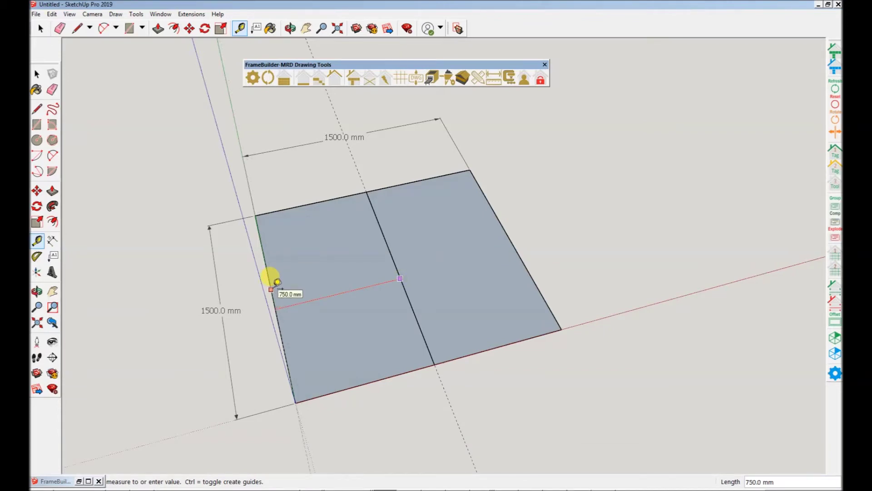
pyautogui.press('Return')
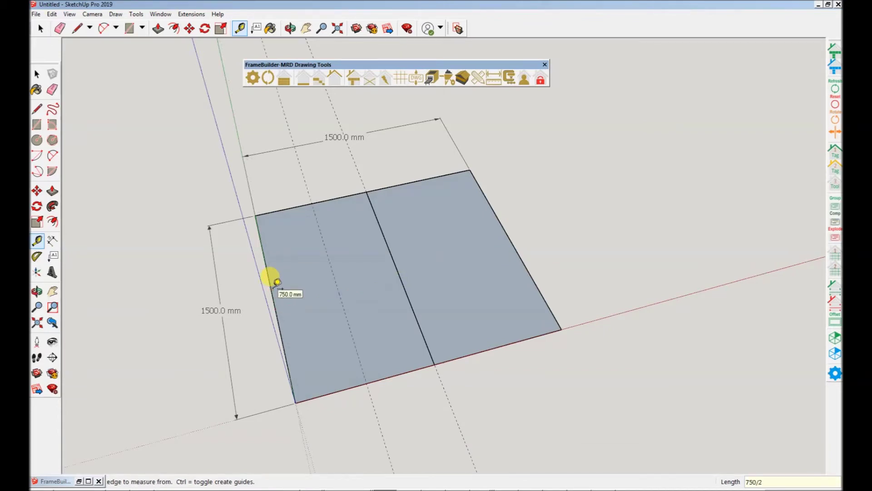
pyautogui.click(403, 285)
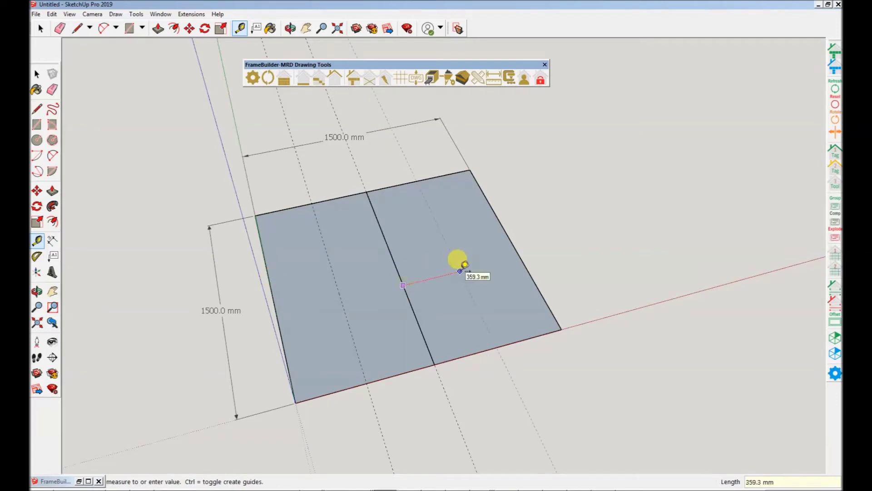
pyautogui.click(465, 265)
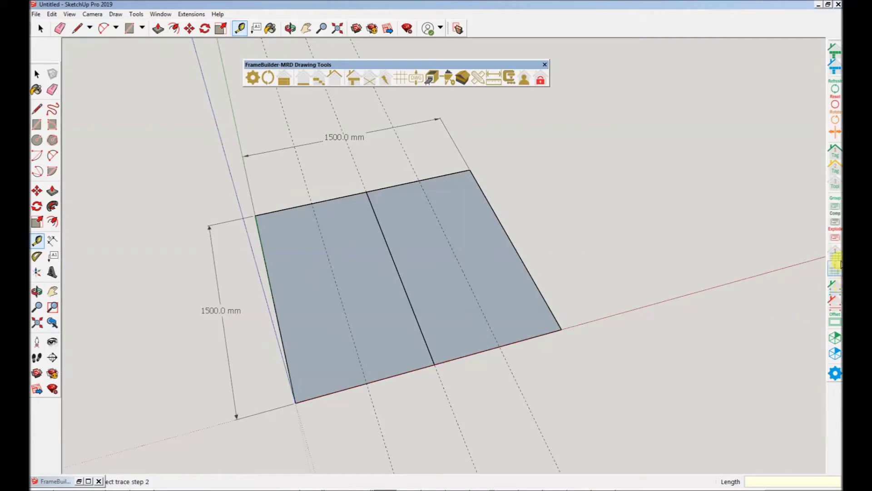
# - Trace two dividing lines along the new guides from top edge to bottom edge
pyautogui.click(835, 253)
pyautogui.click(240, 379)
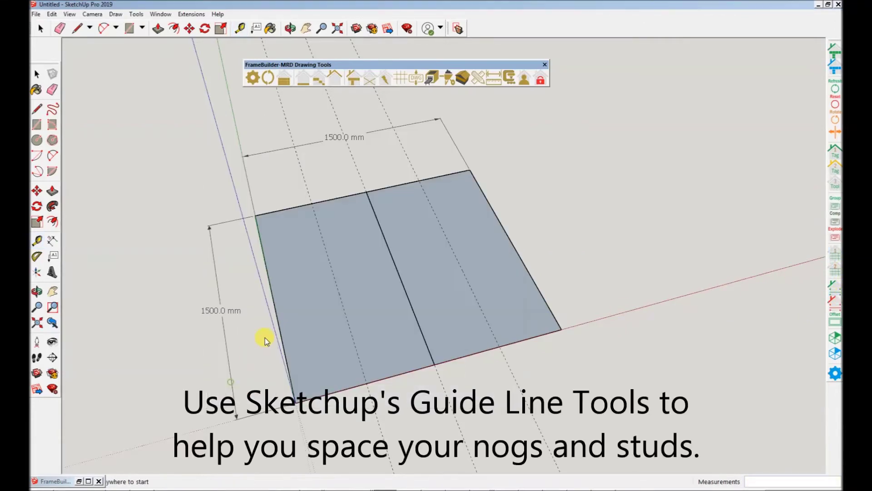
pyautogui.click(313, 205)
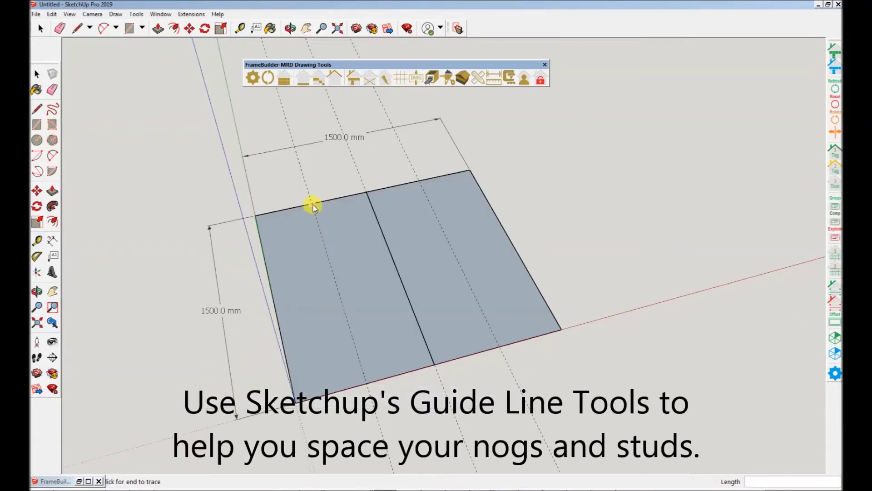
pyautogui.click(363, 382)
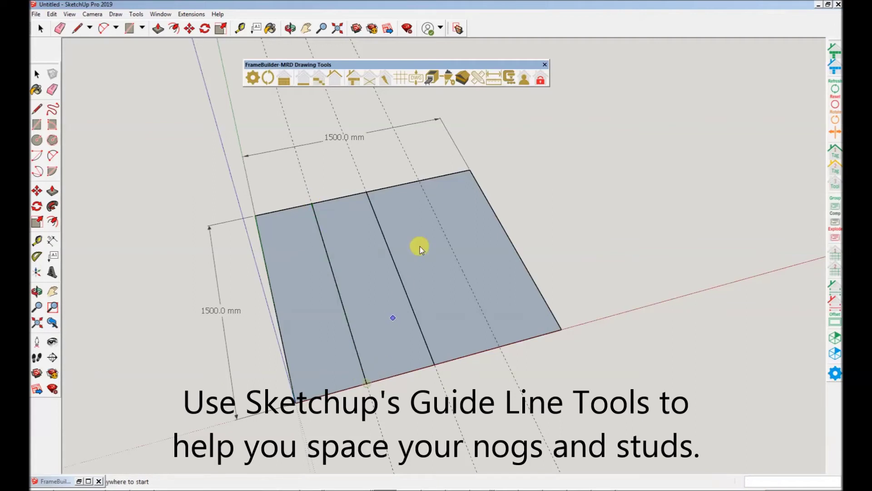
pyautogui.click(421, 183)
pyautogui.click(500, 346)
pyautogui.click(37, 75)
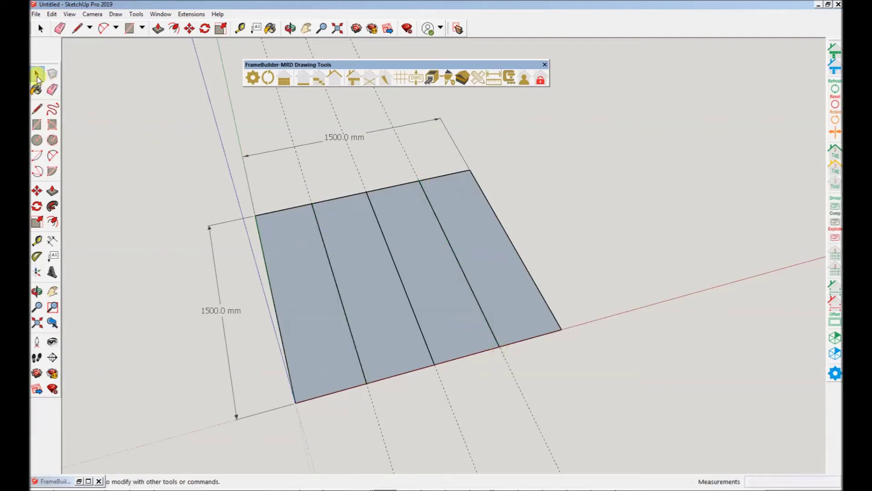
pyautogui.click(303, 205)
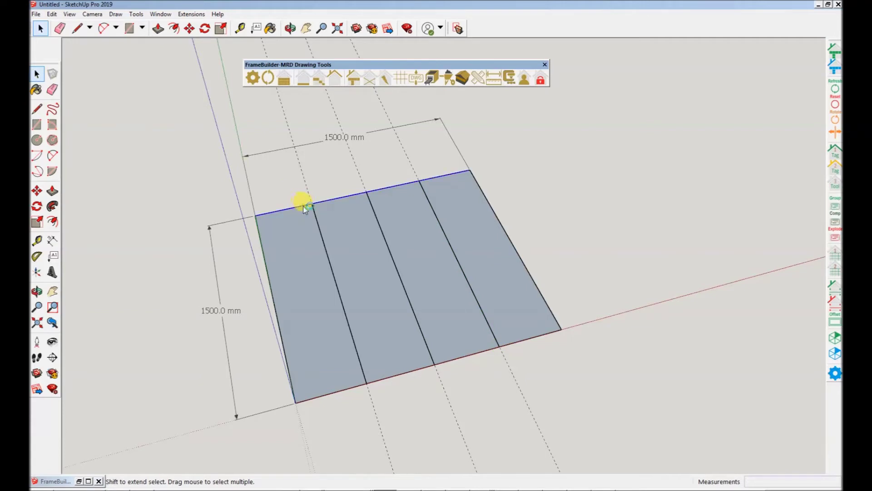
pyautogui.click(324, 249)
pyautogui.moveTo(462, 302); pyautogui.dragTo(358, 247, button='middle')
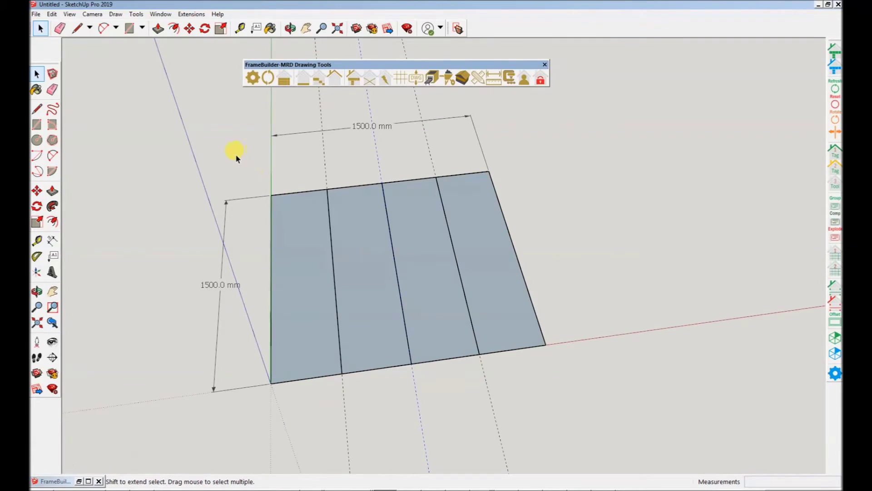
# - Window-select the divided panel and generate a timber frame: perimeter plus three internal studs
pyautogui.moveTo(235, 155); pyautogui.dragTo(606, 390)
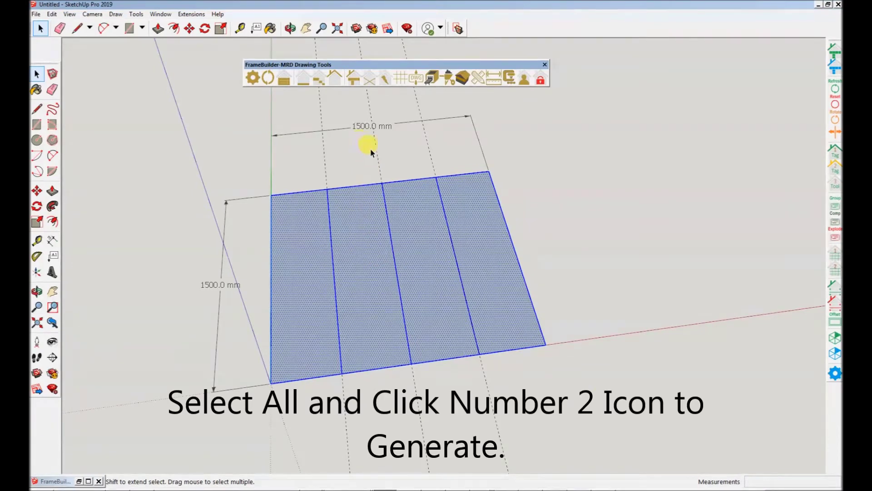
pyautogui.click(837, 272)
pyautogui.press('o')
pyautogui.moveTo(387, 307); pyautogui.dragTo(418, 318)
pyautogui.click(37, 74)
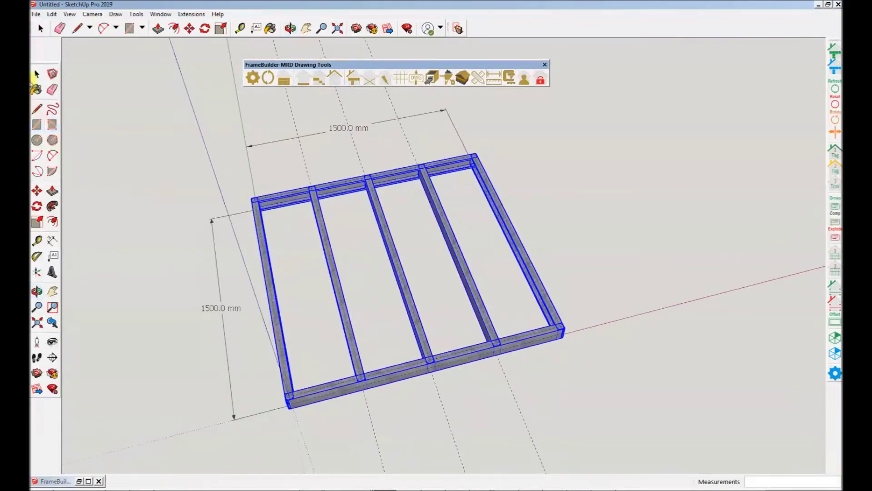
# - Orbit and zoom in to inspect the chamfered stud-to-rail joints
pyautogui.press('o')
pyautogui.moveTo(357, 225); pyautogui.dragTo(364, 294)
pyautogui.press('space')
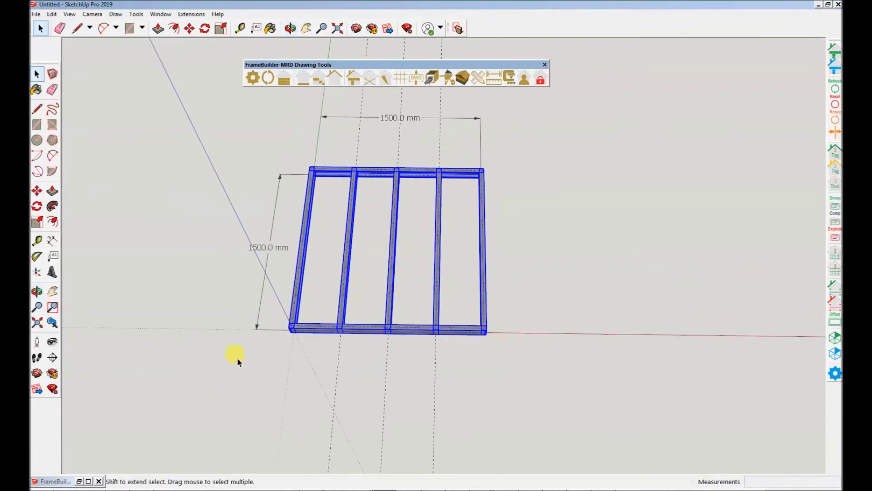
pyautogui.scroll(6, 253, 347)
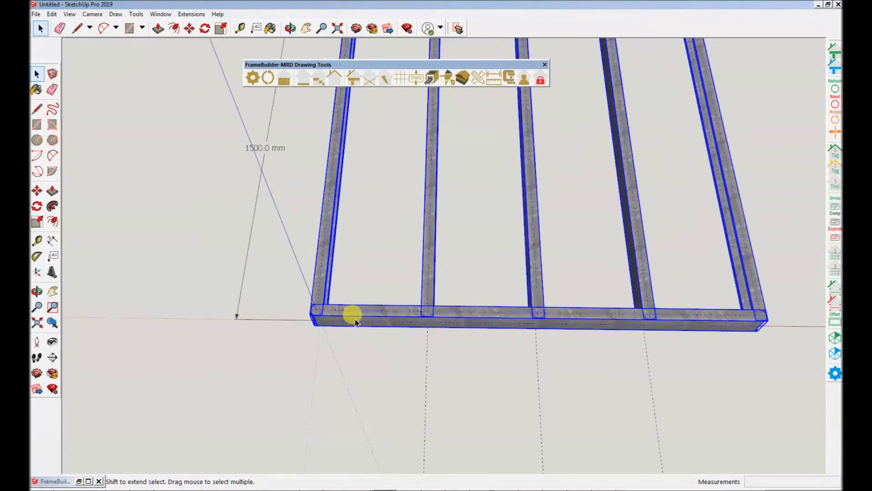
pyautogui.scroll(5, 356, 319)
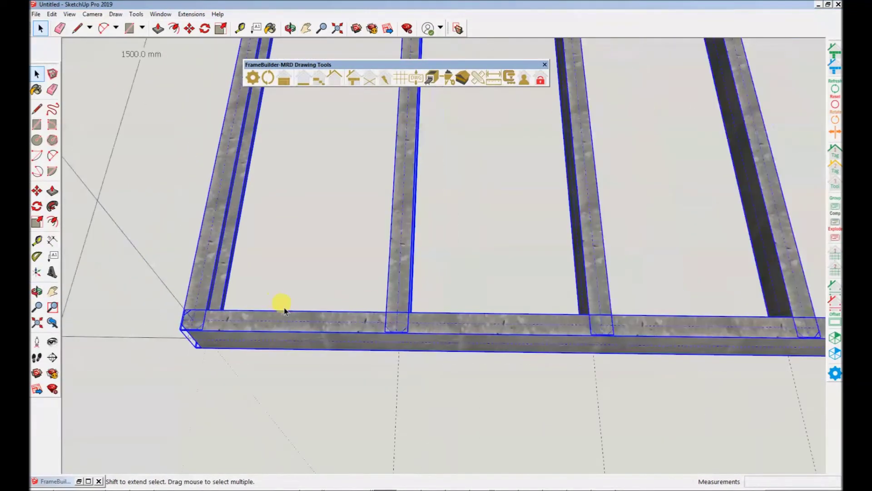
pyautogui.scroll(-1, 313, 315)
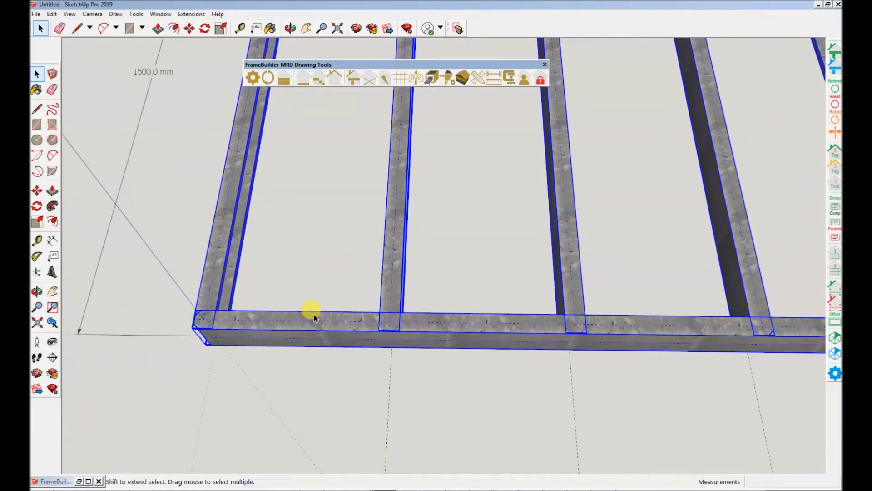
# - Deselect the frame and undo its generation, leaving the four-strip panel
pyautogui.click(436, 285)
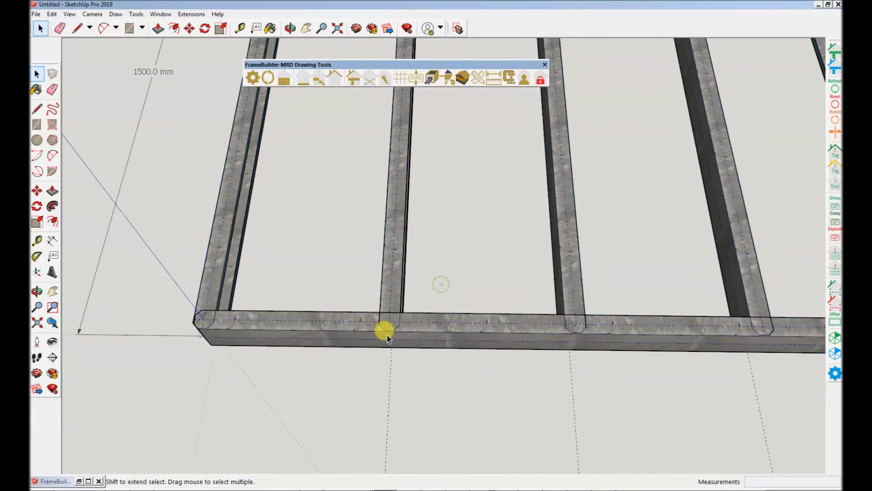
pyautogui.scroll(2, 391, 331)
pyautogui.scroll(1, 399, 332)
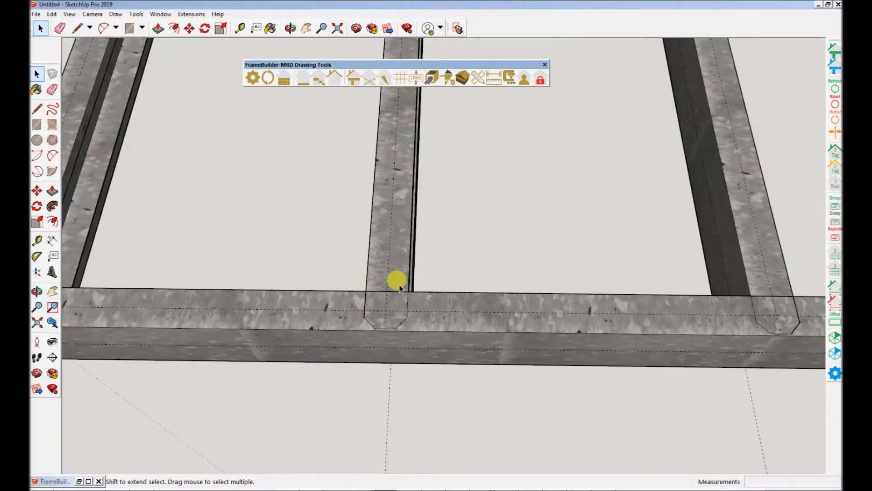
pyautogui.scroll(-5, 350, 320)
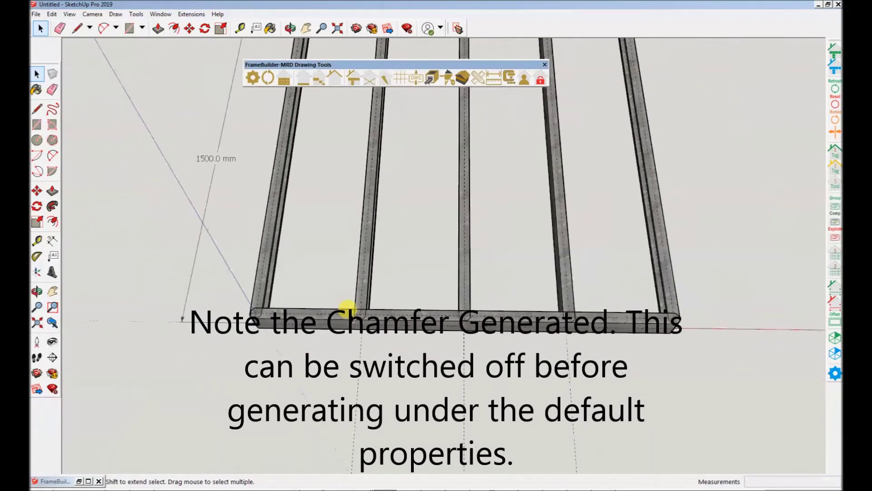
pyautogui.scroll(-3, 346, 307)
pyautogui.hotkey('ctrl', 'z')
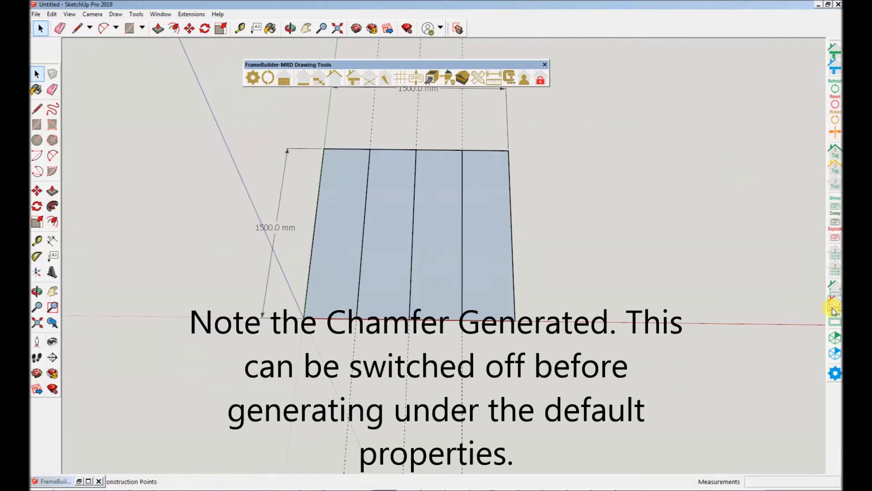
# - Set Mitre/Chamfer Ends to false under Tooling and regenerate the frame
pyautogui.click(835, 373)
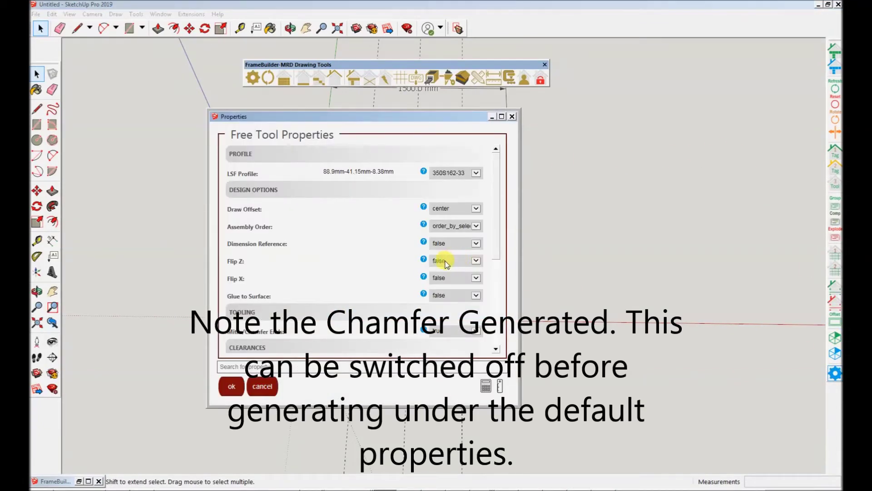
pyautogui.click(438, 331)
pyautogui.click(437, 348)
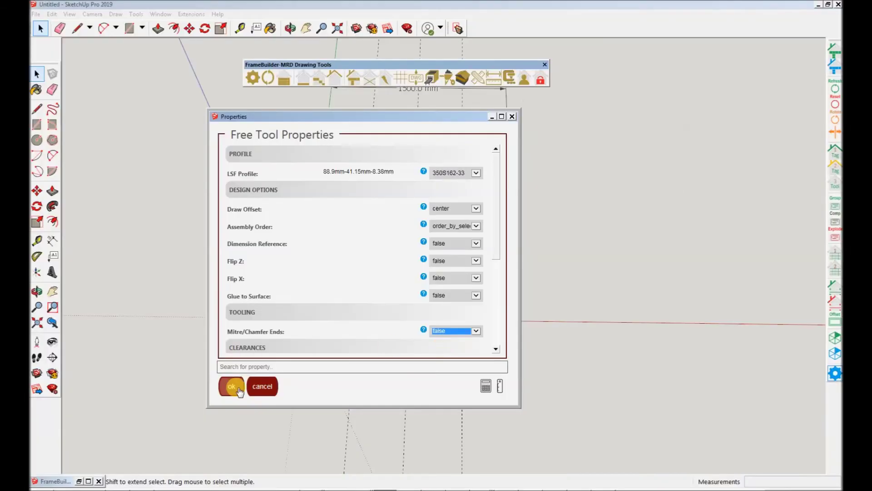
pyautogui.click(230, 383)
# - Orbit the regenerated frame to inspect it from low and high angles
pyautogui.moveTo(530, 326); pyautogui.dragTo(586, 366, button='middle')
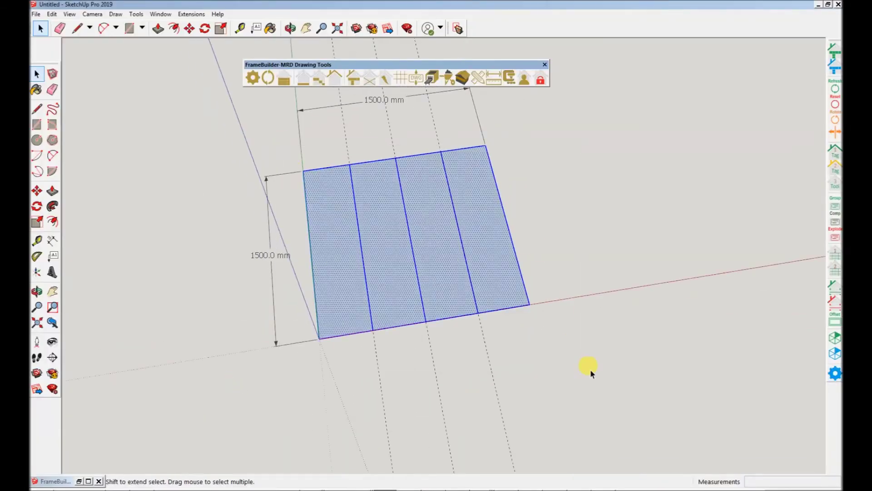
pyautogui.scroll(5, 613, 306)
pyautogui.scroll(-8, 473, 353)
pyautogui.moveTo(473, 352); pyautogui.dragTo(627, 289, button='middle')
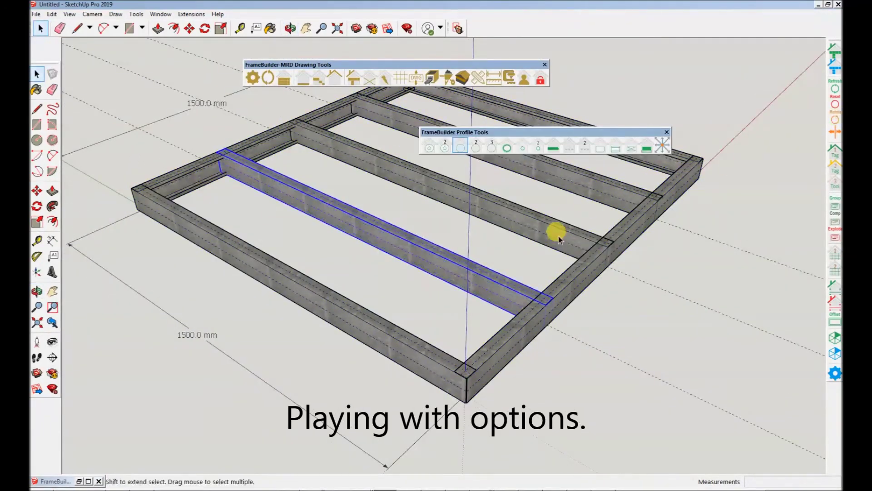
pyautogui.moveTo(711, 194); pyautogui.dragTo(591, 204, button='middle')
# - Close the extra profile palette, dock the frame drawing tools, and view the frame from above
pyautogui.click(667, 132)
pyautogui.moveTo(524, 69); pyautogui.dragTo(746, 26)
pyautogui.moveTo(538, 171)
pyautogui.mouseDown(button='middle')
pyautogui.moveTo(335, 273)
pyautogui.moveTo(563, 338)
pyautogui.mouseUp(button='middle')
pyautogui.scroll(6, 564, 339)
pyautogui.scroll(-7, 618, 317)
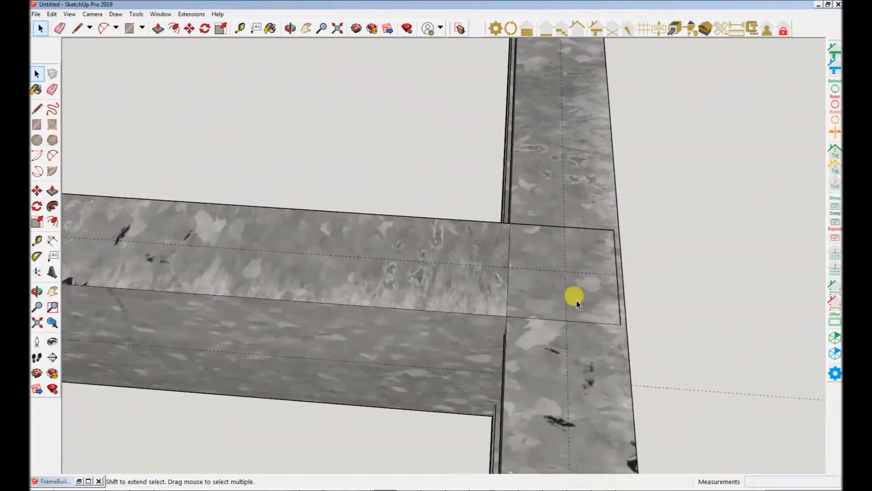
pyautogui.scroll(-3, 341, 136)
pyautogui.scroll(5, 370, 101)
pyautogui.scroll(-5, 306, 171)
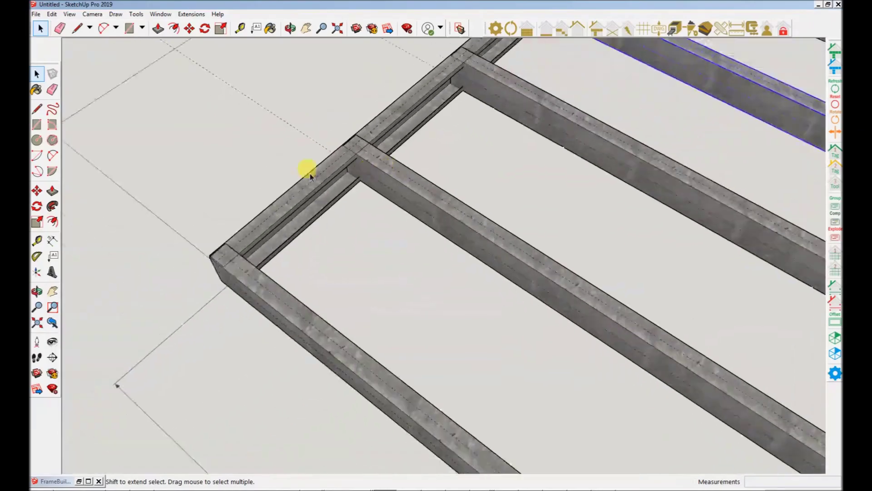
pyautogui.scroll(-3, 318, 178)
pyautogui.moveTo(318, 178); pyautogui.dragTo(369, 183, button='middle')
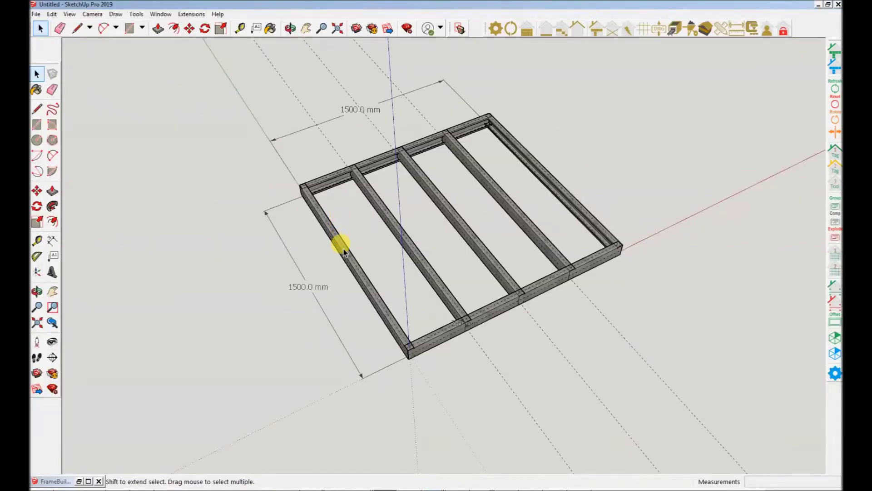
# - Select the five studs and tag them green as studs
pyautogui.click(341, 244)
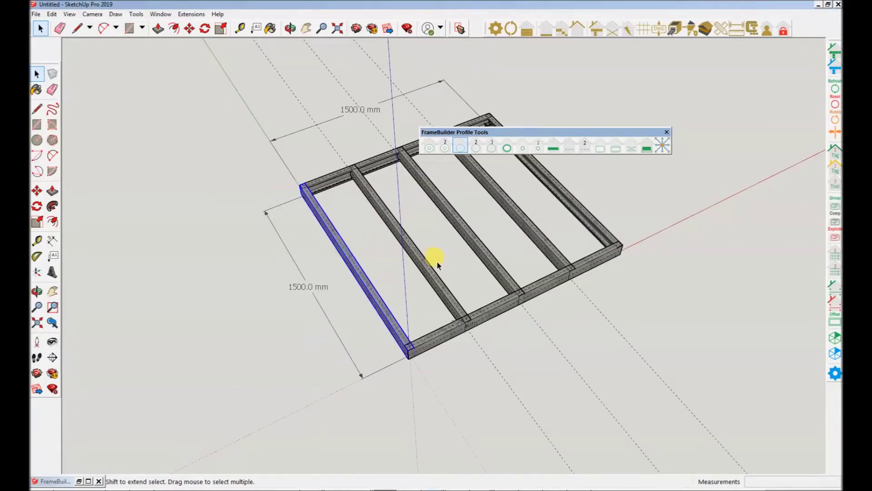
pyautogui.keyDown('shift'); pyautogui.click(431, 271); pyautogui.keyUp('shift')
pyautogui.keyDown('shift'); pyautogui.click(477, 249); pyautogui.keyUp('shift')
pyautogui.keyDown('shift'); pyautogui.click(548, 242); pyautogui.keyUp('shift')
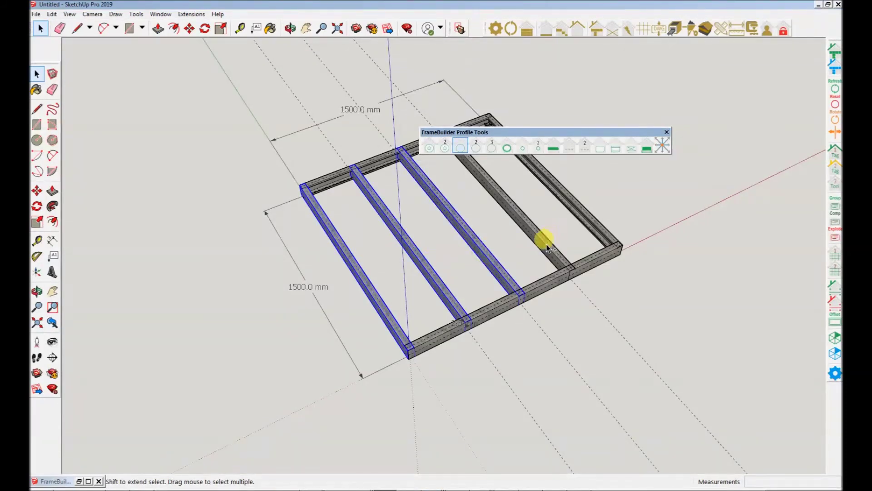
pyautogui.keyDown('shift'); pyautogui.click(600, 231); pyautogui.keyUp('shift')
pyautogui.click(666, 131)
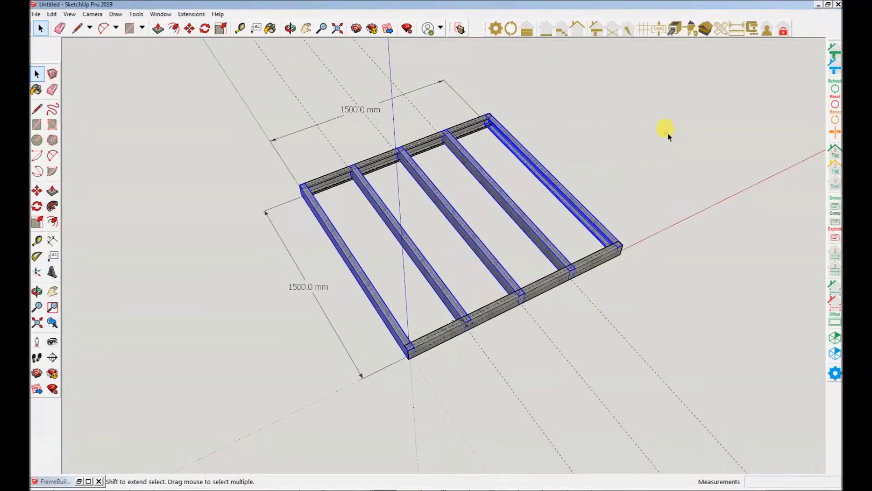
pyautogui.click(837, 151)
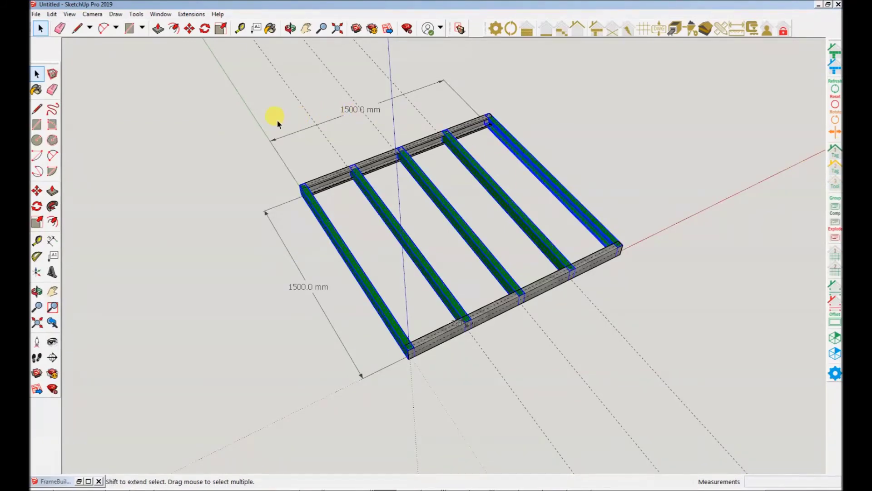
# - Box-select every frame member and generate tooling for the whole frame
pyautogui.moveTo(449, 218); pyautogui.dragTo(306, 142, button='middle')
pyautogui.moveTo(287, 111); pyautogui.dragTo(667, 365)
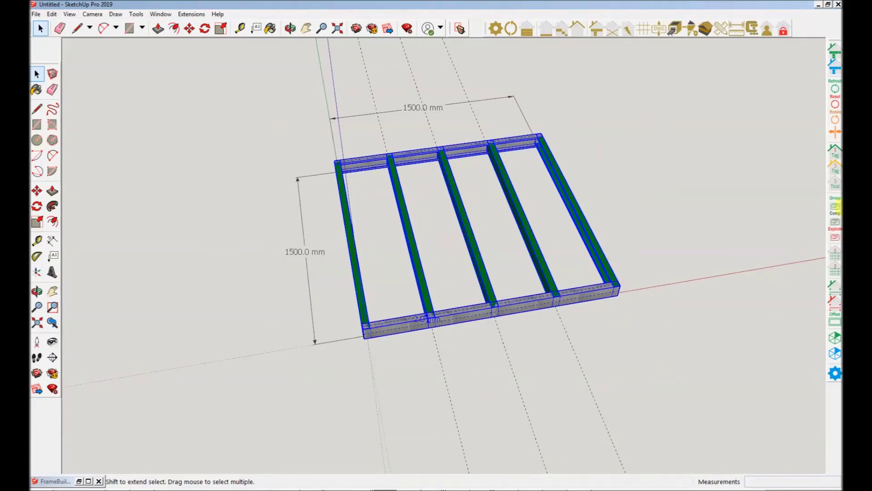
pyautogui.click(839, 169)
pyautogui.click(503, 220)
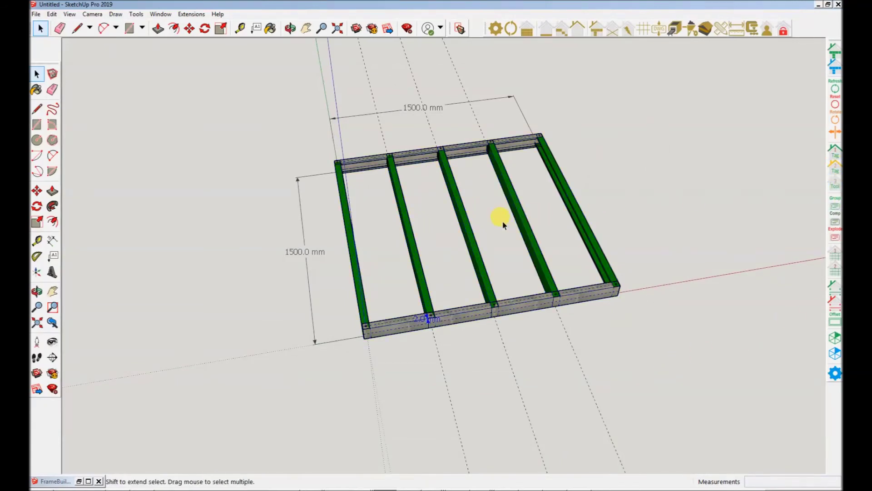
# - Orbit and zoom in to inspect the tooling at the stud joints
pyautogui.scroll(10, 416, 163)
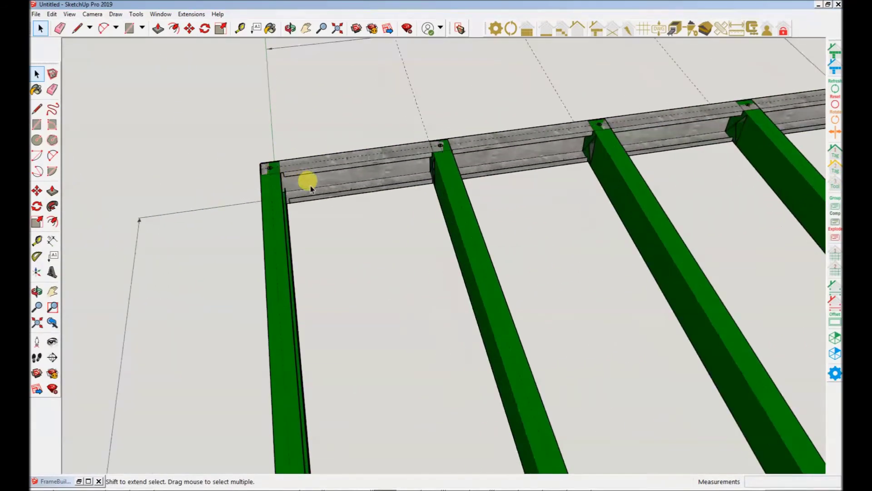
pyautogui.middleClick(453, 212)
pyautogui.moveTo(453, 213); pyautogui.dragTo(201, 148, button='middle')
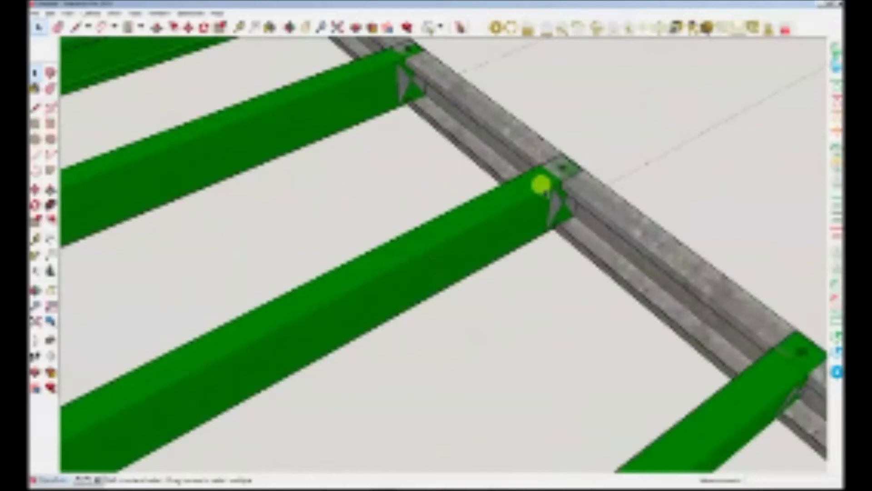
pyautogui.moveTo(543, 189); pyautogui.dragTo(549, 152, button='middle')
pyautogui.scroll(-5, 369, 171)
pyautogui.scroll(8, 539, 185)
pyautogui.scroll(-6, 544, 191)
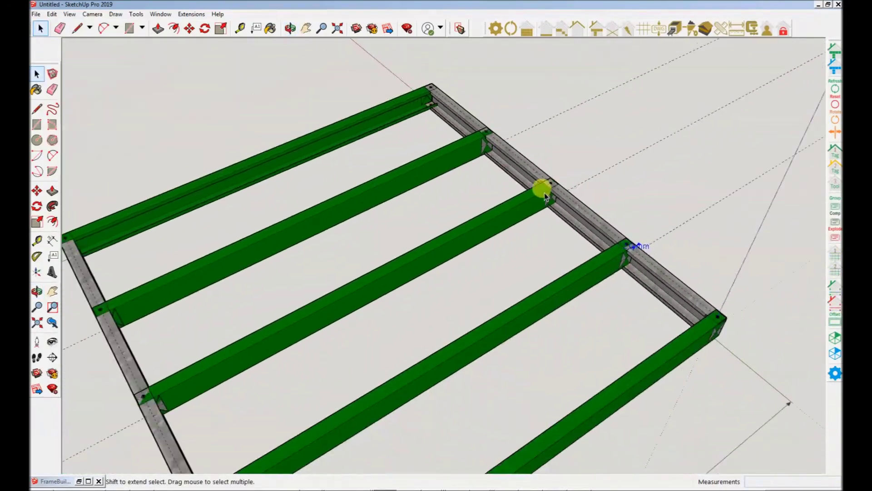
# - Zoom out and window-select the entire frame
pyautogui.moveTo(542, 189); pyautogui.dragTo(339, 183, button='middle')
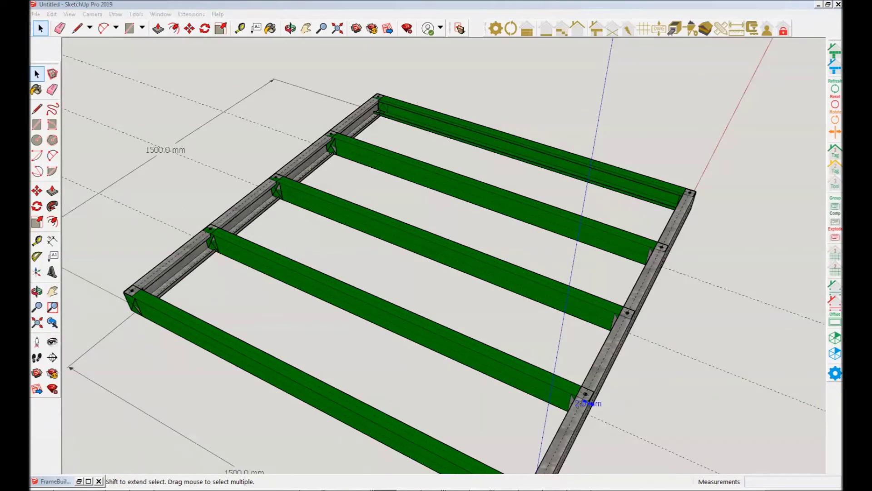
pyautogui.scroll(-4, 395, 286)
pyautogui.moveTo(262, 99); pyautogui.dragTo(712, 400)
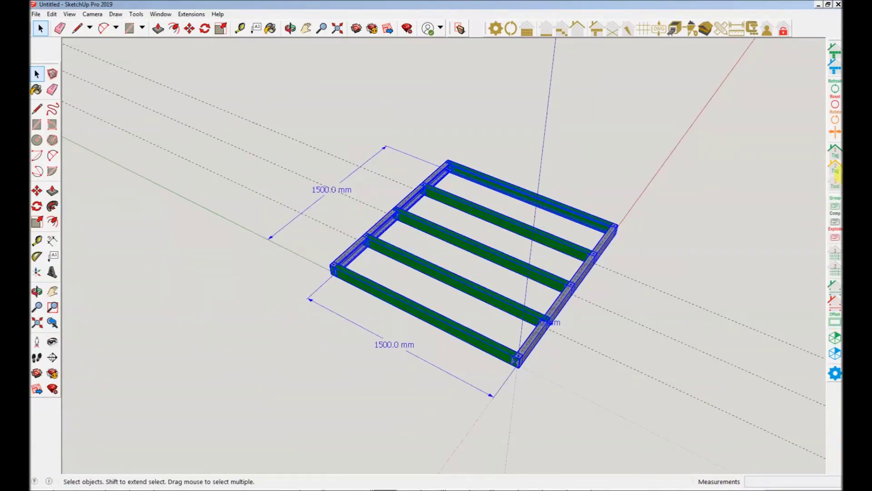
# - Group the frame with unique name abc, description 23abc, version 1, parent type wall
pyautogui.click(838, 205)
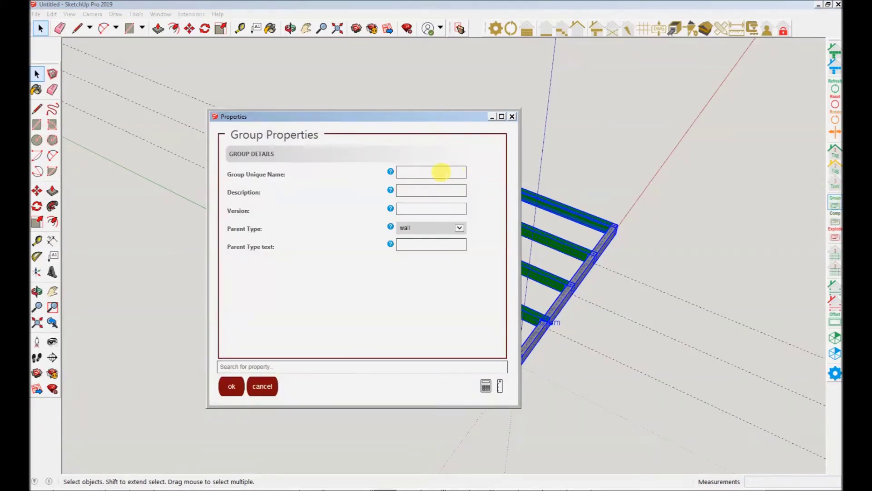
pyautogui.click(437, 173)
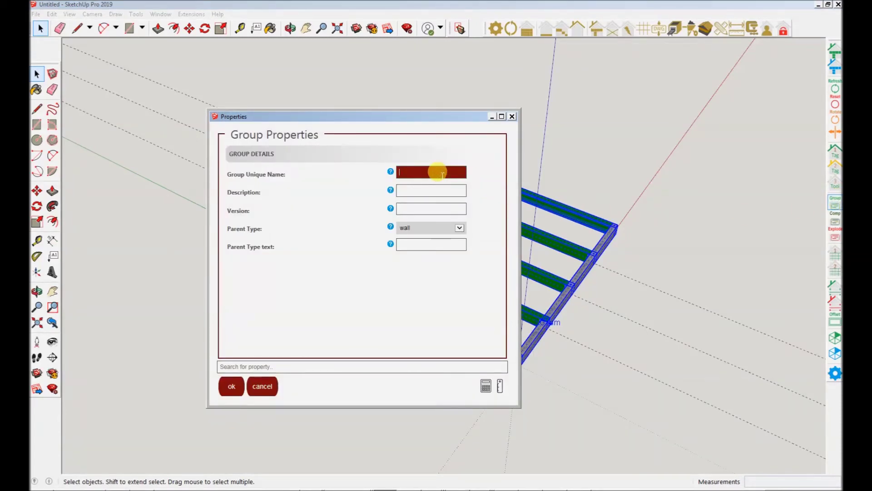
pyautogui.write('abc')
pyautogui.click(421, 189)
pyautogui.write('23')
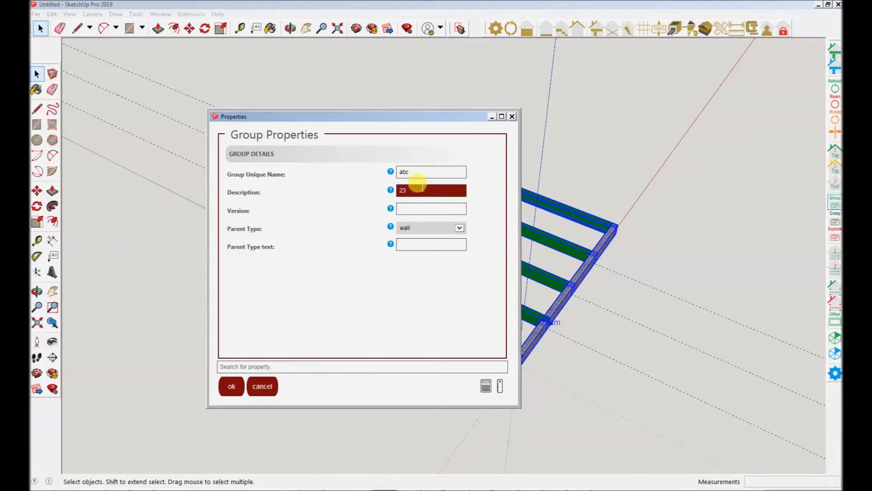
pyautogui.write('abc')
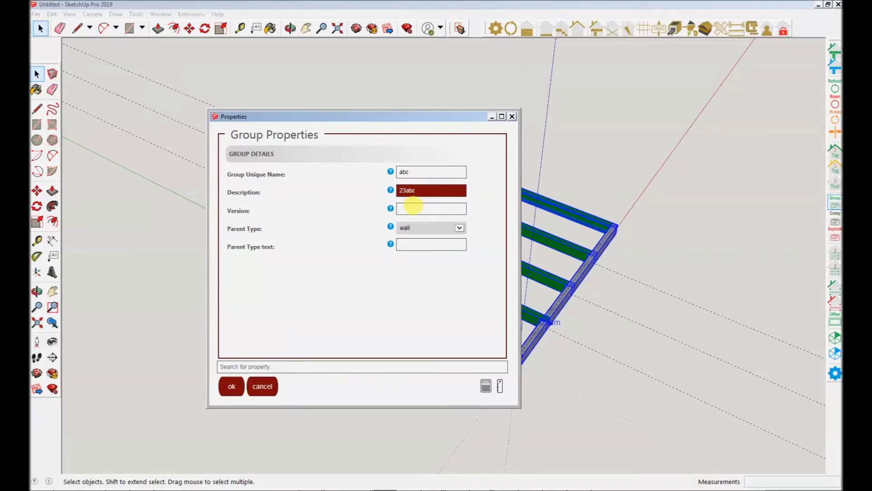
pyautogui.click(416, 207)
pyautogui.write('1')
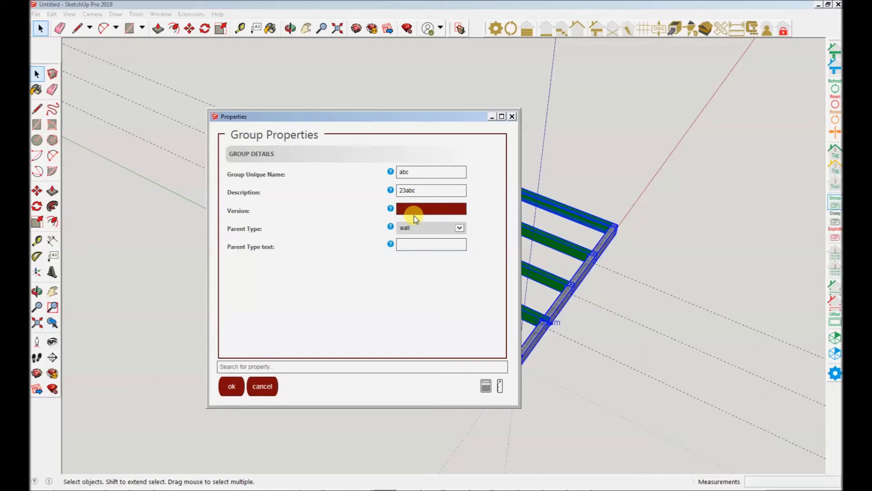
pyautogui.click(411, 243)
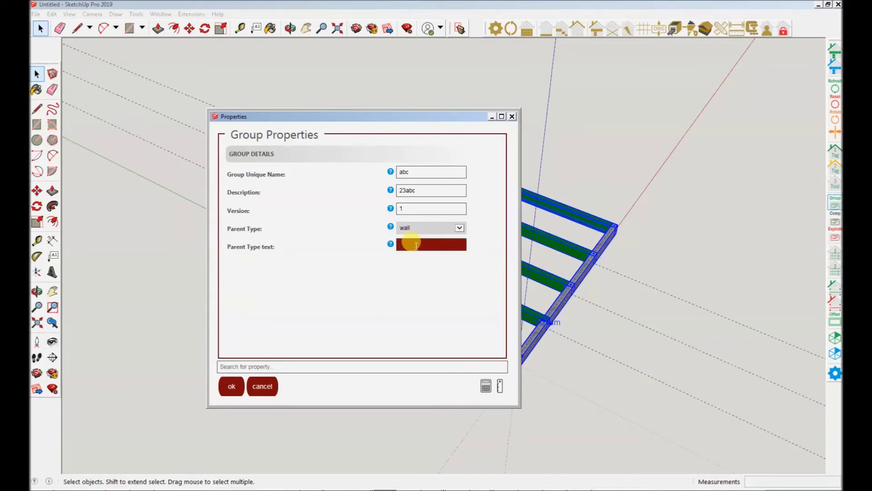
pyautogui.click(232, 385)
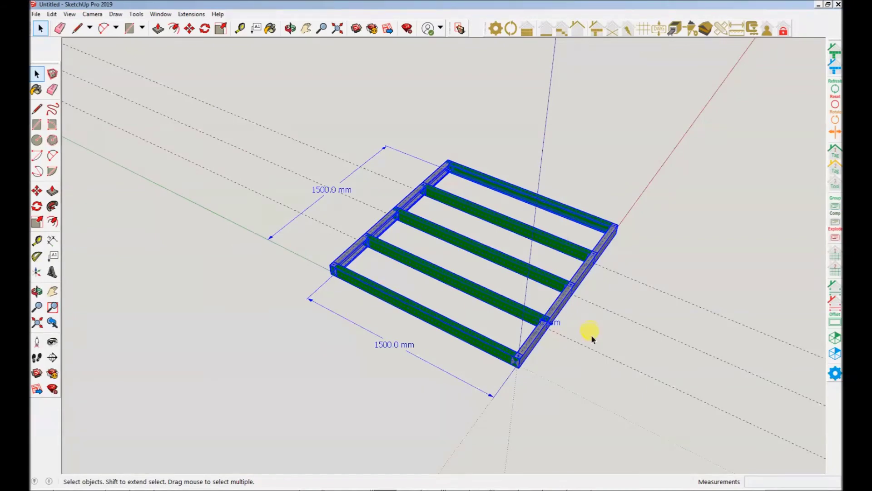
pyautogui.moveTo(588, 331); pyautogui.dragTo(616, 183, button='middle')
pyautogui.click(616, 183)
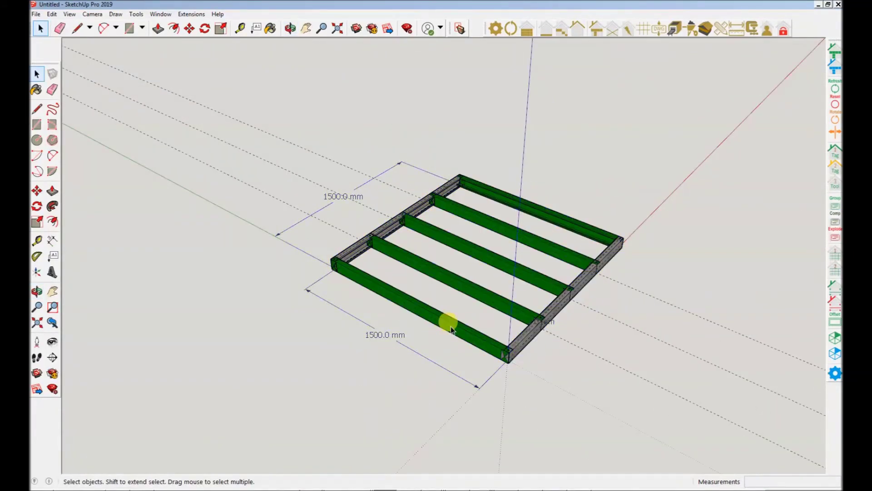
pyautogui.scroll(3, 451, 327)
pyautogui.click(459, 326)
pyautogui.moveTo(460, 328); pyautogui.dragTo(384, 380, button='middle')
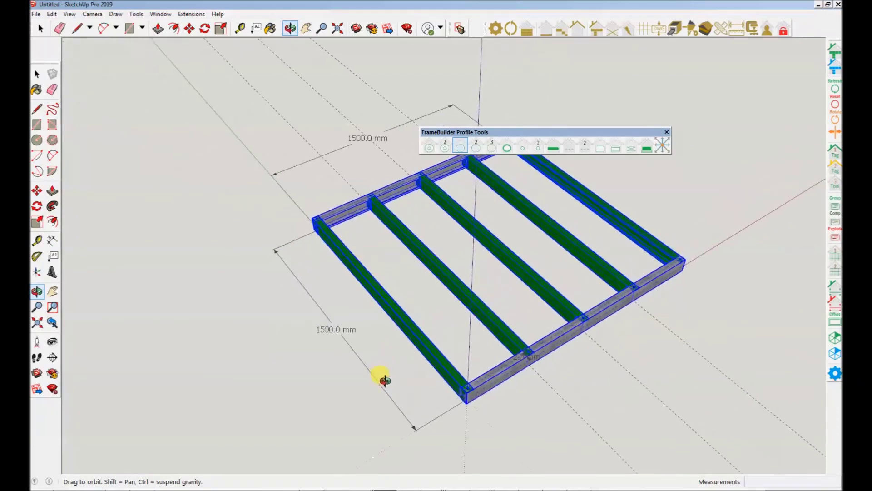
pyautogui.click(667, 133)
pyautogui.moveTo(629, 218); pyautogui.dragTo(736, 168, button='middle')
pyautogui.moveTo(617, 253); pyautogui.dragTo(523, 319, button='middle')
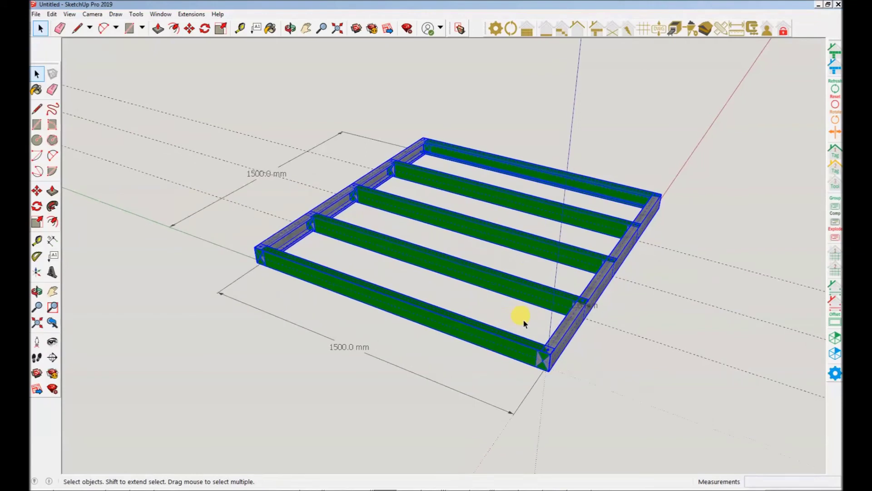